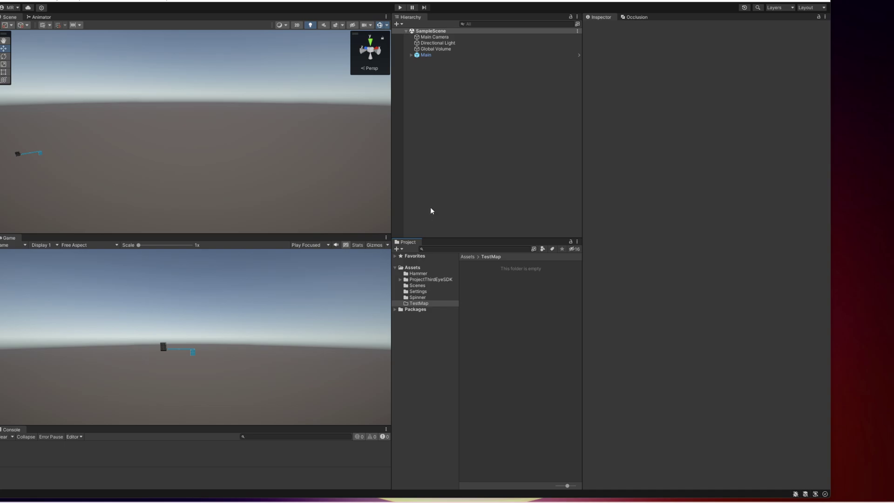
Create a new scene named Main in the TestMap folder and open it.
{"action": "right_click_drag", "start_coordinate": [119, 161], "coordinate": [118, 153]}
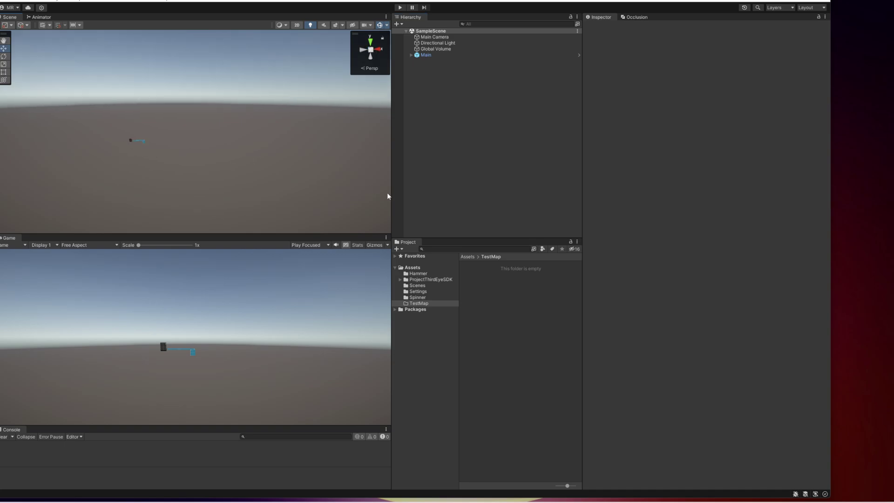
{"action": "left_click", "coordinate": [421, 306]}
{"action": "right_click", "coordinate": [484, 286]}
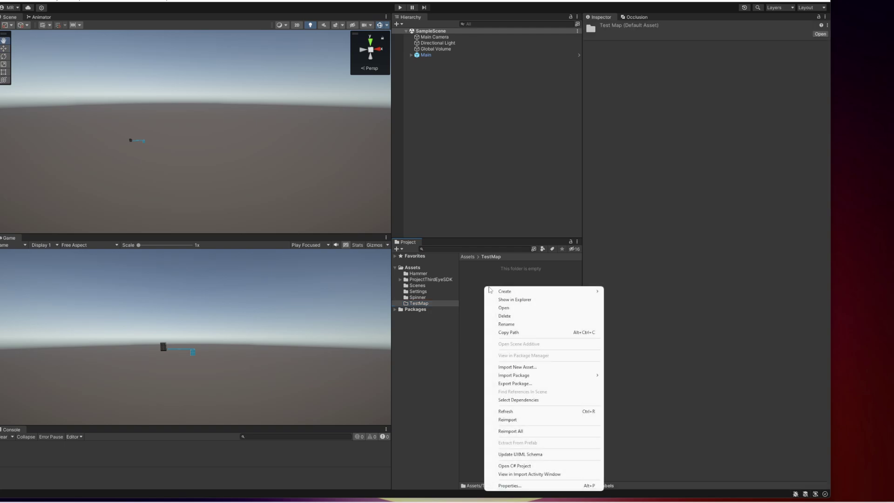
{"action": "mouse_move", "coordinate": [506, 292]}
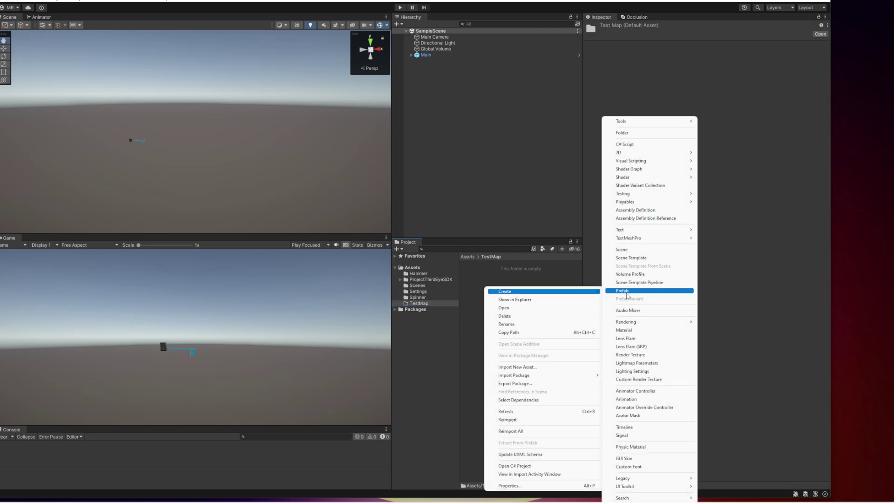
{"action": "left_click", "coordinate": [640, 251]}
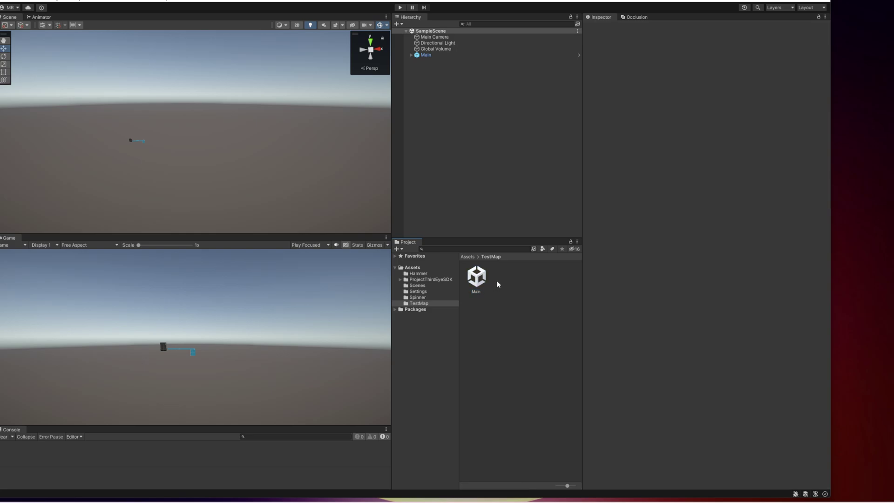
{"action": "double_click", "coordinate": [480, 282]}
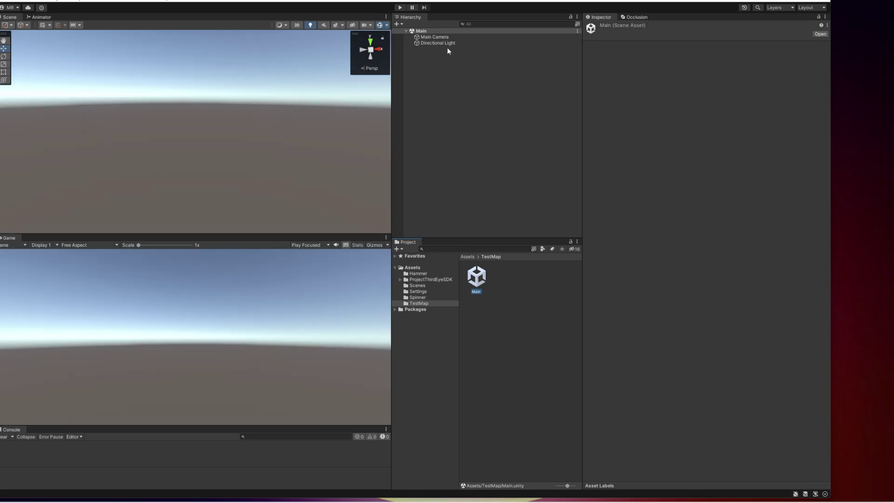
Delete the Main Camera from the Main scene.
{"action": "left_click", "coordinate": [446, 44]}
{"action": "left_click", "coordinate": [454, 36]}
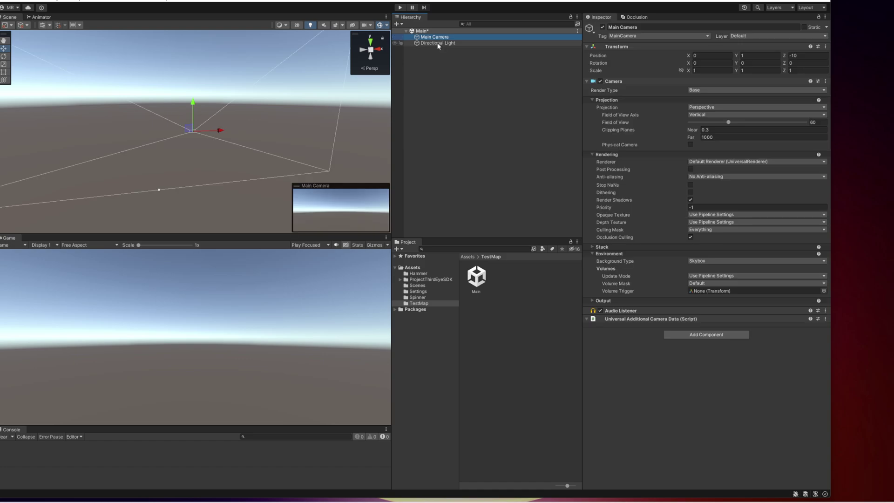
{"action": "key", "text": "Delete"}
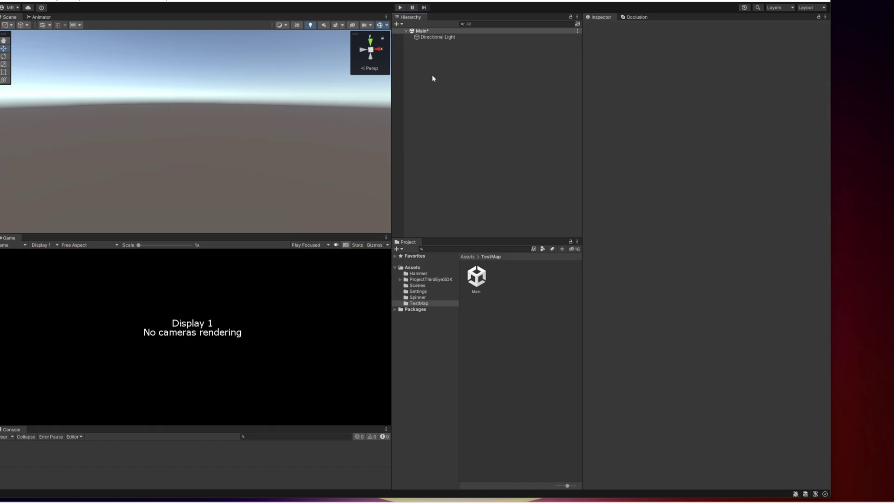
Create an empty scene object named Block and set its Y position to 0.
{"action": "left_click", "coordinate": [429, 36]}
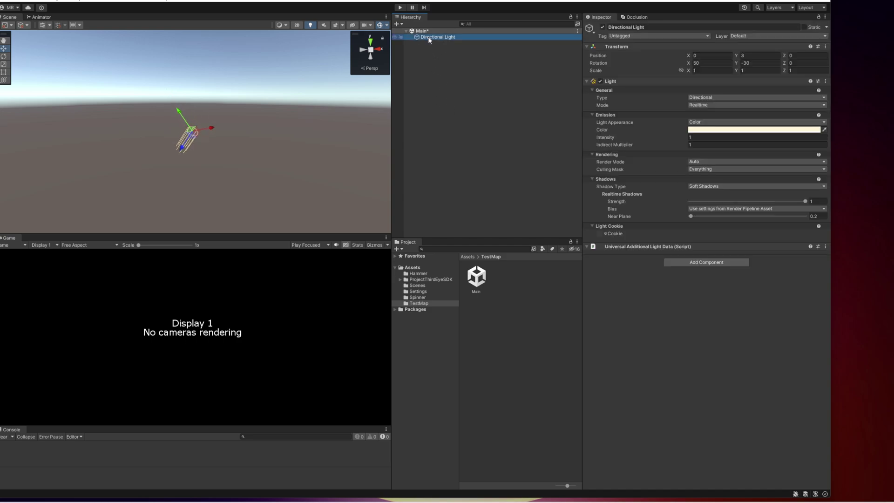
{"action": "left_click", "coordinate": [447, 69]}
{"action": "right_click", "coordinate": [440, 89]}
{"action": "mouse_move", "coordinate": [478, 201]}
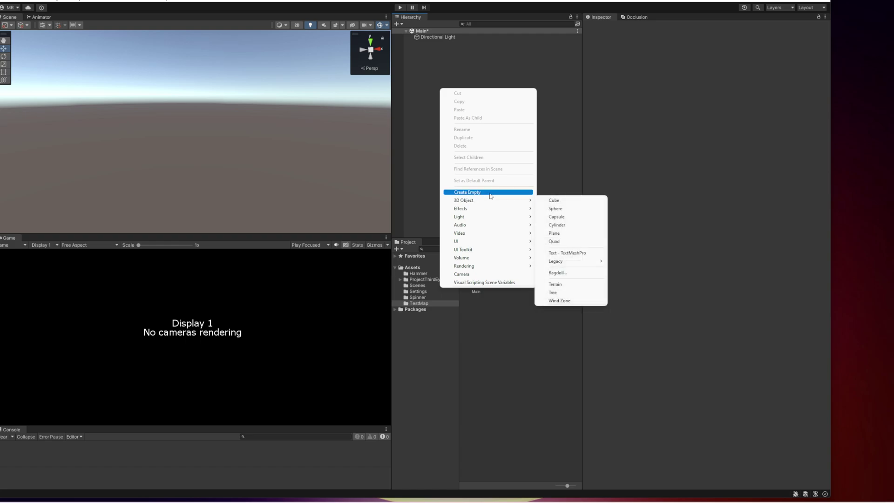
{"action": "left_click", "coordinate": [490, 195]}
{"action": "type", "text": "Block"}
{"action": "key", "text": "Return"}
{"action": "left_click", "coordinate": [767, 56]}
{"action": "type", "text": "0"}
Add a cube as a child of Block and scale it up to about 6.21 on all axes.
{"action": "right_click", "coordinate": [426, 43]}
{"action": "mouse_move", "coordinate": [489, 163]}
{"action": "left_click", "coordinate": [529, 162]}
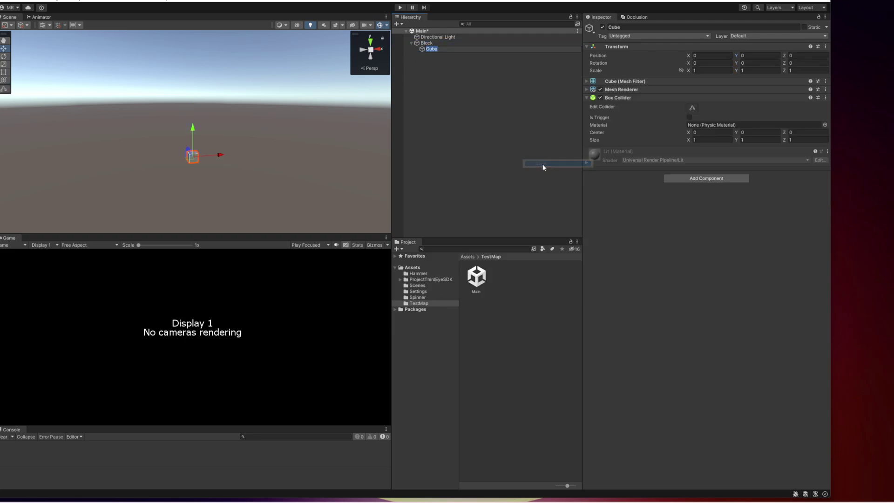
{"action": "double_click", "coordinate": [423, 49]}
{"action": "right_click_drag", "start_coordinate": [282, 118], "coordinate": [249, 135]}
{"action": "key", "text": "s"}
{"action": "key", "text": "e"}
{"action": "key", "text": "r"}
{"action": "left_click_drag", "start_coordinate": [204, 139], "coordinate": [438, 171]}
{"action": "scroll", "coordinate": [312, 145], "scroll_direction": "down", "scroll_amount": 5}
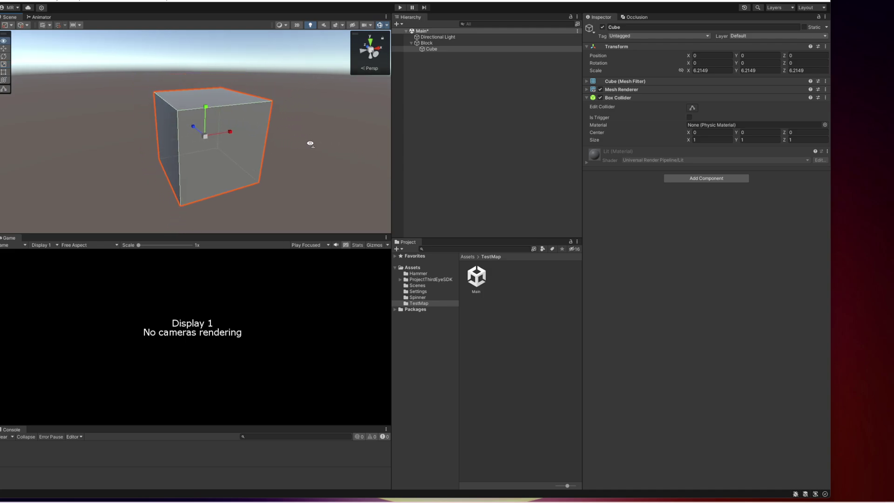
Stretch the base cube vertically.
{"action": "mouse_move", "coordinate": [205, 141]}
{"action": "left_mouse_down"}
{"action": "mouse_move", "coordinate": [249, 139]}
{"action": "mouse_move", "coordinate": [209, 135]}
{"action": "mouse_move", "coordinate": [210, 151]}
{"action": "left_mouse_up"}
{"action": "key", "text": "w"}
{"action": "right_click_drag", "start_coordinate": [225, 146], "coordinate": [237, 156]}
{"action": "key", "text": "e"}
{"action": "key", "text": "r"}
{"action": "left_click_drag", "start_coordinate": [215, 165], "coordinate": [220, 67]}
Duplicate the cube, shrink the copy to about 4.96 × 5.93 × 4.96 and raise it to Y 3.21 on top of the base.
{"action": "key", "text": "ctrl+d"}
{"action": "key", "text": "w"}
{"action": "key", "text": "r"}
{"action": "key", "text": "w"}
{"action": "key", "text": "e"}
{"action": "key", "text": "r"}
{"action": "key", "text": "w"}
{"action": "left_click_drag", "start_coordinate": [221, 115], "coordinate": [318, 121], "text": "alt"}
{"action": "scroll", "coordinate": [259, 185], "scroll_direction": "up", "scroll_amount": 3}
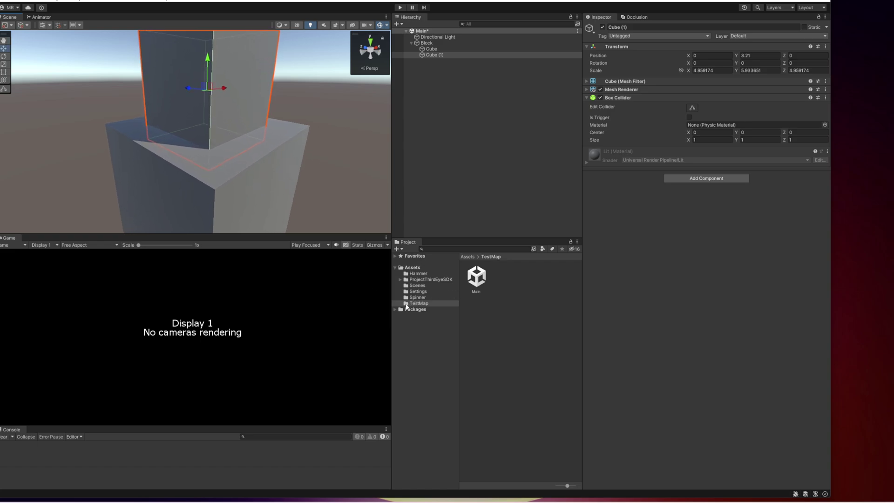
Apply the blue prototype material from the SDK's SharedAssets to both the base cube and the upper cube.
{"action": "left_click", "coordinate": [401, 280]}
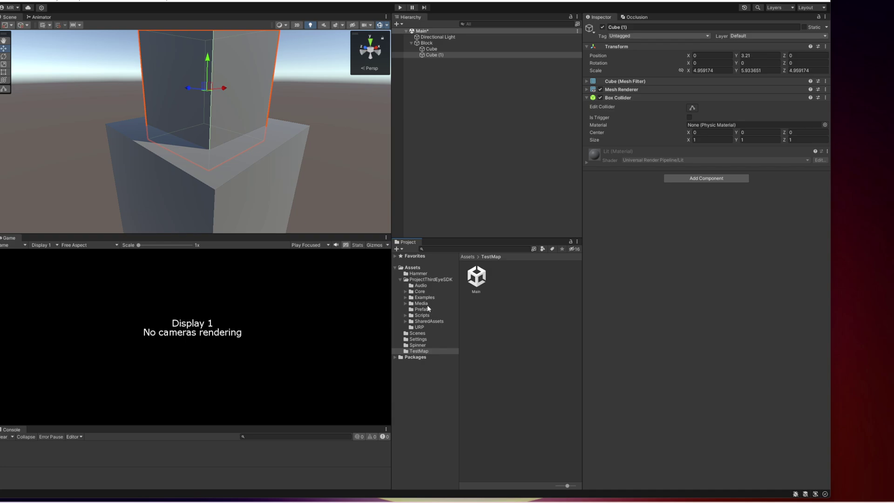
{"action": "left_click", "coordinate": [428, 321]}
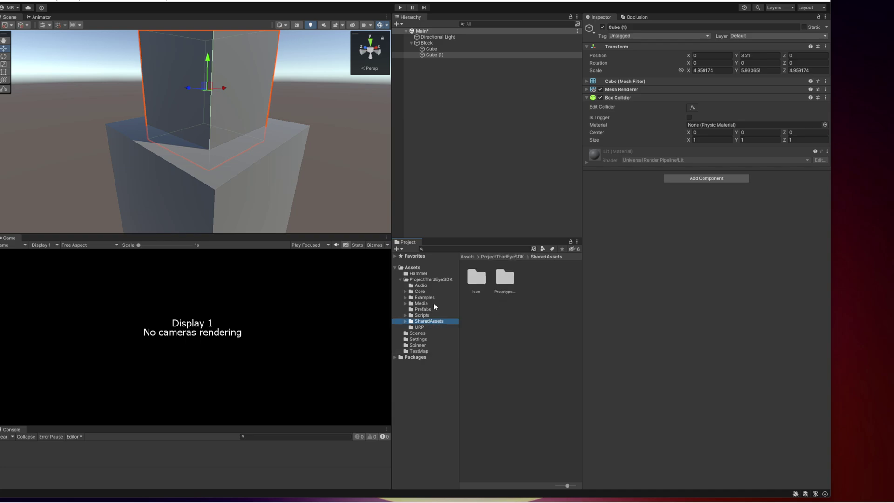
{"action": "left_click", "coordinate": [405, 322]}
{"action": "left_click", "coordinate": [436, 334]}
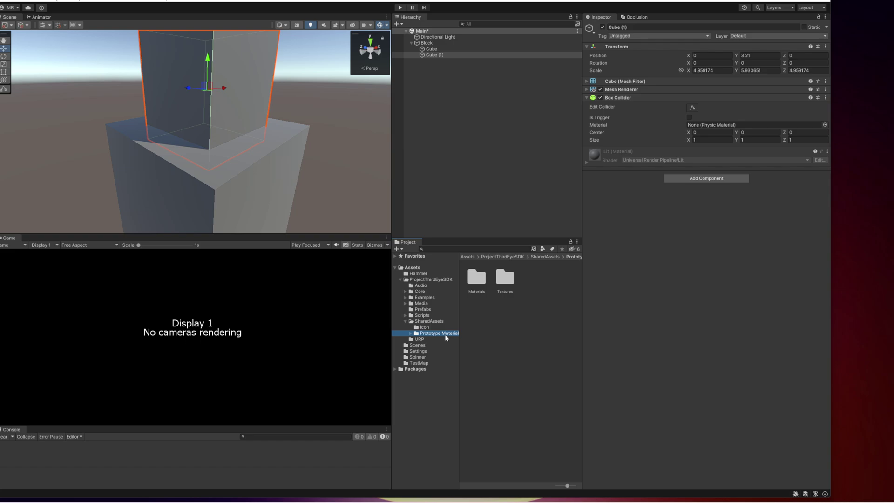
{"action": "double_click", "coordinate": [479, 281]}
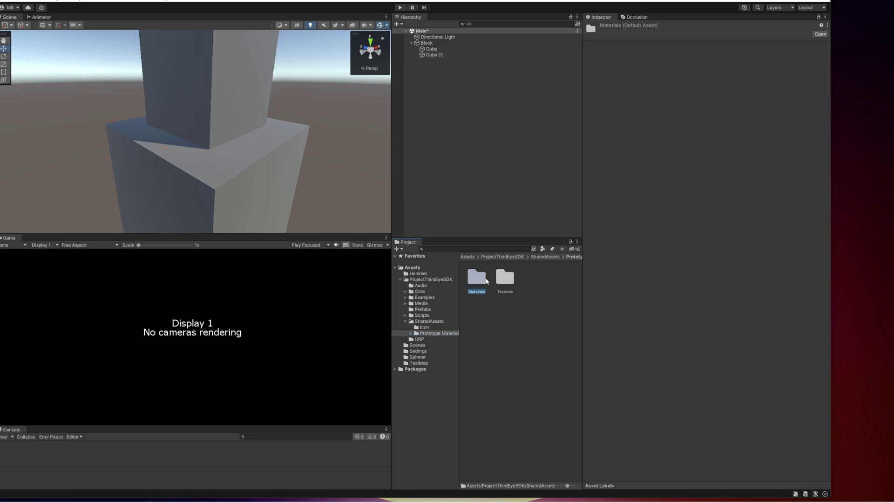
{"action": "left_click_drag", "start_coordinate": [503, 282], "coordinate": [283, 176]}
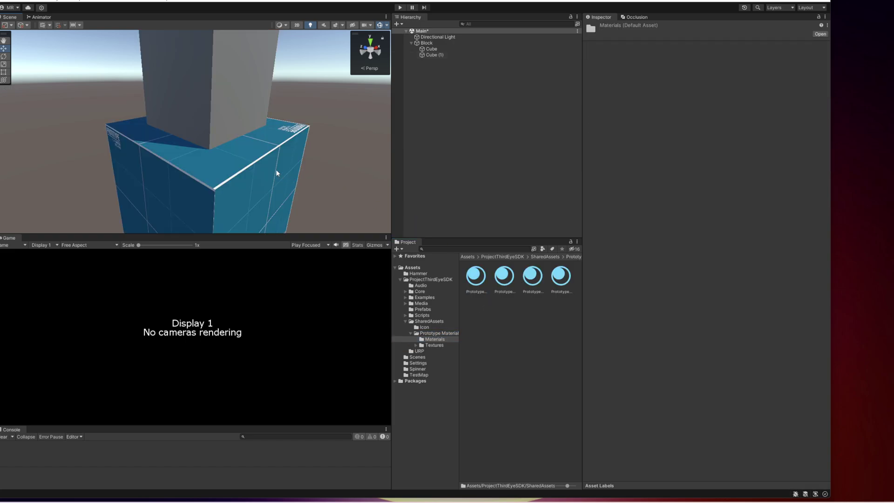
{"action": "left_click_drag", "start_coordinate": [265, 147], "coordinate": [237, 130]}
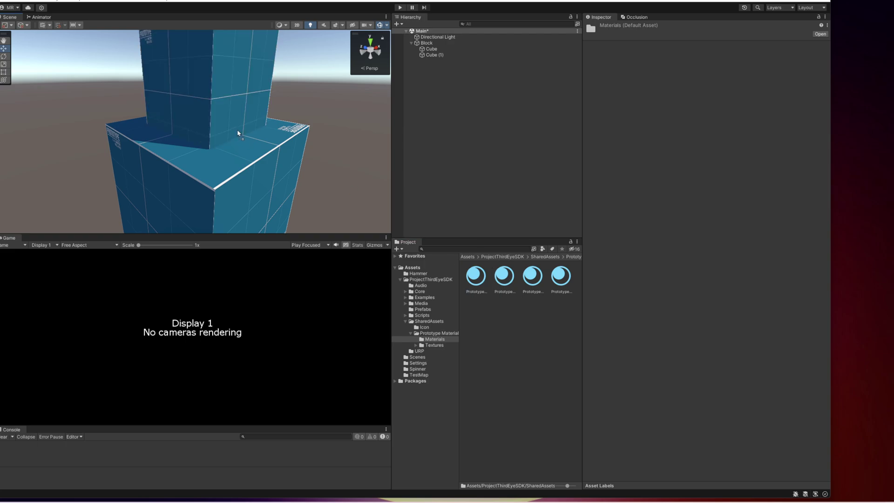
Replace the upper cube's material with Prototype_512x512_Grey.
{"action": "left_click_drag", "start_coordinate": [554, 283], "coordinate": [492, 266]}
{"action": "left_click_drag", "start_coordinate": [430, 227], "coordinate": [188, 110]}
{"action": "right_click_drag", "start_coordinate": [304, 183], "coordinate": [247, 180]}
{"action": "left_click_drag", "start_coordinate": [247, 180], "coordinate": [226, 145], "text": "alt"}
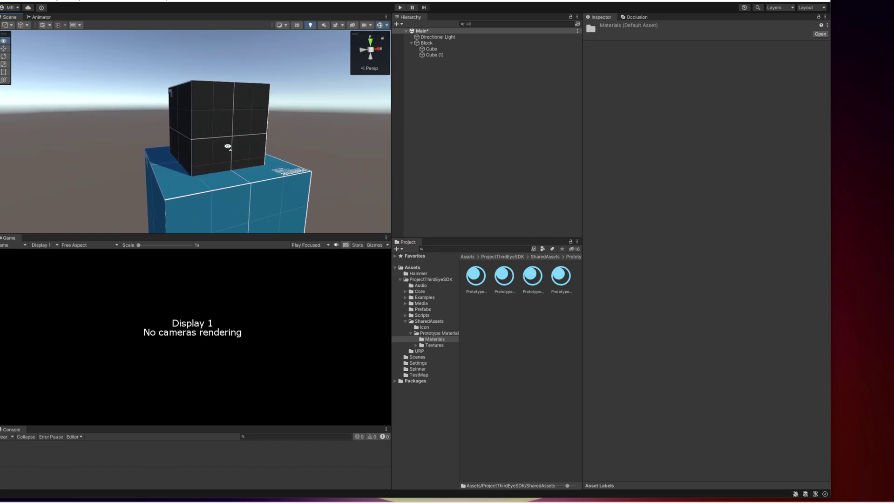
Duplicate the upper grey cube and move the copy out along X to the side of the block.
{"action": "left_click", "coordinate": [223, 141]}
{"action": "scroll", "coordinate": [222, 148], "scroll_direction": "up", "scroll_amount": 3}
{"action": "scroll", "coordinate": [223, 148], "scroll_direction": "down", "scroll_amount": 5}
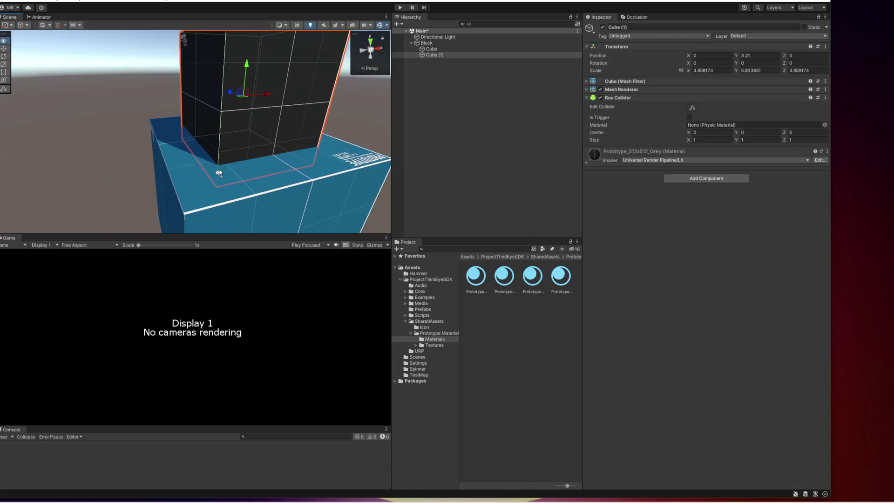
{"action": "key", "text": "ctrl+d"}
{"action": "left_click_drag", "start_coordinate": [245, 105], "coordinate": [103, 113]}
Scale the duplicated cube into a thin plank of about 6.18 × 0.07 × 2.35.
{"action": "key", "text": "e"}
{"action": "key", "text": "r"}
{"action": "left_click", "coordinate": [108, 108]}
{"action": "left_click", "coordinate": [94, 85]}
{"action": "right_click_drag", "start_coordinate": [103, 114], "coordinate": [102, 109]}
{"action": "key", "text": "w"}
{"action": "left_click_drag", "start_coordinate": [102, 108], "coordinate": [223, 154], "text": "alt"}
{"action": "key", "text": "w"}
{"action": "key", "text": "w"}
{"action": "right_click_drag", "start_coordinate": [223, 154], "coordinate": [136, 159]}
{"action": "key", "text": "d"}
{"action": "key", "text": "e"}
{"action": "key", "text": "r"}
{"action": "left_click_drag", "start_coordinate": [157, 147], "coordinate": [167, 148]}
Lower the plank to Y 1.109 so it meets the side of the base near its upper edge.
{"action": "key", "text": "w"}
{"action": "left_click_drag", "start_coordinate": [124, 122], "coordinate": [130, 155]}
{"action": "key", "text": "s"}
{"action": "right_click_drag", "start_coordinate": [134, 156], "coordinate": [170, 162]}
{"action": "key", "text": "s"}
{"action": "key", "text": "w"}
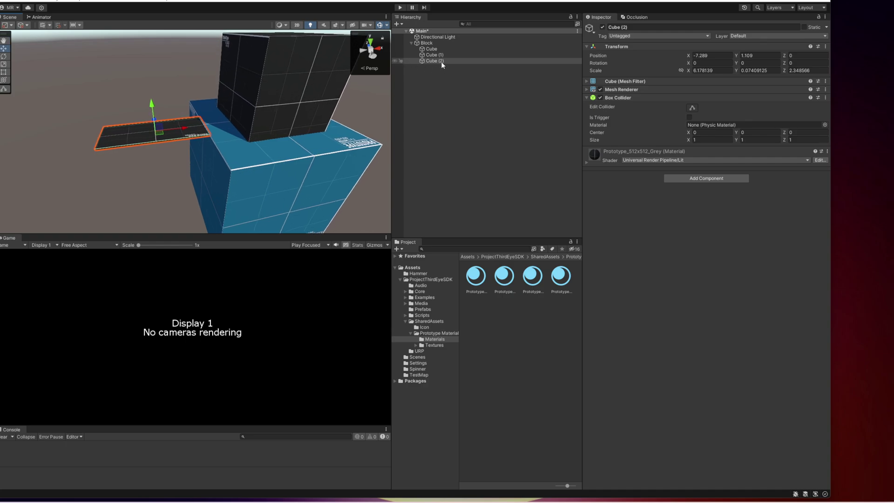
Duplicate the plank, rotate the copy -90 degrees about Y and place it against the adjacent side of the base.
{"action": "left_click", "coordinate": [441, 62]}
{"action": "key", "text": "ctrl+d"}
{"action": "key", "text": "e"}
{"action": "left_click_drag", "start_coordinate": [163, 145], "coordinate": [265, 132]}
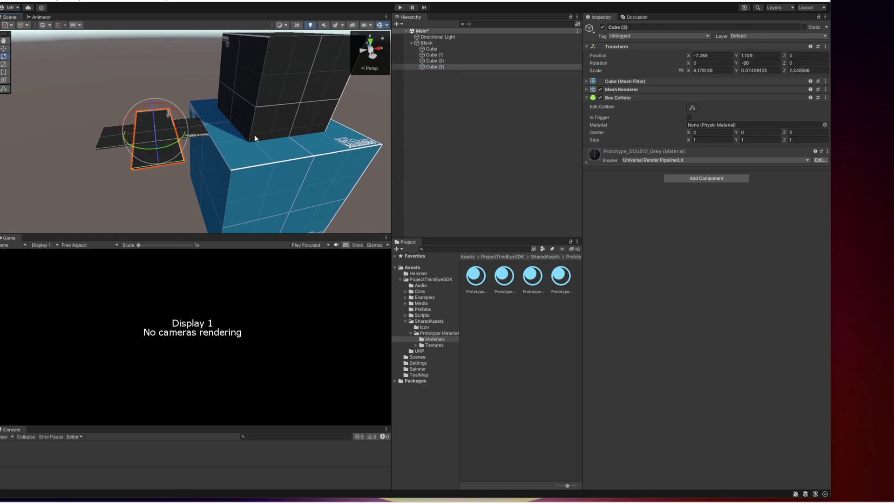
{"action": "key", "text": "w"}
{"action": "left_click_drag", "start_coordinate": [155, 134], "coordinate": [286, 179]}
{"action": "right_click_drag", "start_coordinate": [287, 180], "coordinate": [298, 124]}
{"action": "key", "text": "w"}
{"action": "left_click_drag", "start_coordinate": [310, 119], "coordinate": [309, 119]}
{"action": "key", "text": "s"}
{"action": "right_click_drag", "start_coordinate": [309, 119], "coordinate": [125, 156]}
Duplicate the whole Block twice along X to form a row, with the farthest copy at X -28.
{"action": "left_click", "coordinate": [412, 42]}
{"action": "left_click", "coordinate": [429, 44]}
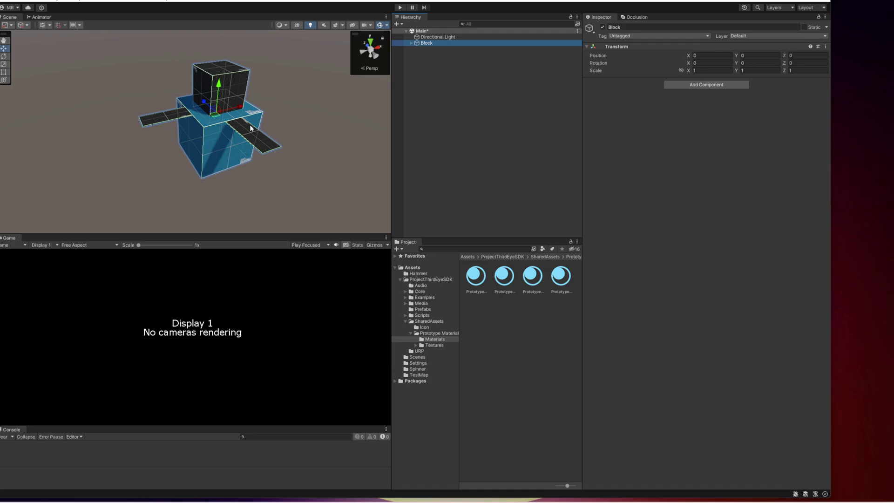
{"action": "key", "text": "ctrl+d"}
{"action": "left_click_drag", "start_coordinate": [240, 109], "coordinate": [153, 134]}
{"action": "key", "text": "ctrl+d"}
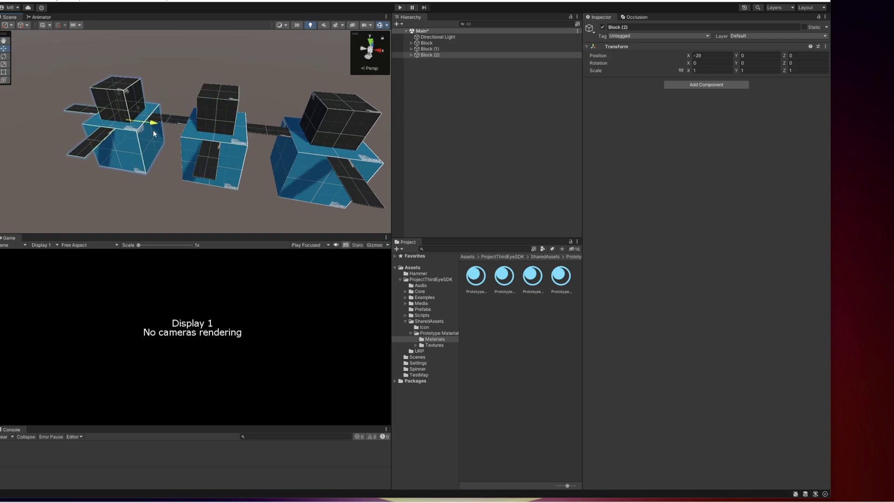
Duplicate the row of three blocks twice along Z to form a three-by-three grid.
{"action": "left_click", "coordinate": [431, 43], "text": "shift"}
{"action": "key", "text": "a"}
{"action": "right_click_drag", "start_coordinate": [261, 122], "coordinate": [236, 129]}
{"action": "left_click_drag", "start_coordinate": [237, 129], "coordinate": [84, 154], "text": "alt"}
{"action": "key", "text": "ctrl+d"}
{"action": "left_click_drag", "start_coordinate": [148, 98], "coordinate": [221, 120]}
{"action": "key", "text": "w"}
{"action": "right_click_drag", "start_coordinate": [221, 120], "coordinate": [246, 93]}
{"action": "key", "text": "w"}
{"action": "mouse_move", "coordinate": [233, 87]}
{"action": "left_mouse_down"}
{"action": "mouse_move", "coordinate": [153, 94]}
{"action": "mouse_move", "coordinate": [234, 79]}
{"action": "left_mouse_up"}
{"action": "key", "text": "ctrl+d"}
{"action": "left_click", "coordinate": [455, 135]}
Select the planks that stick out from the outer edges of the block grid and delete them.
{"action": "left_click_drag", "start_coordinate": [335, 140], "coordinate": [194, 144], "text": "alt"}
{"action": "right_click_drag", "start_coordinate": [194, 144], "coordinate": [167, 106]}
{"action": "left_click", "coordinate": [166, 99]}
{"action": "left_click", "coordinate": [176, 139], "text": "shift"}
{"action": "right_click_drag", "start_coordinate": [176, 139], "coordinate": [239, 164]}
{"action": "left_click", "coordinate": [179, 170], "text": "shift"}
{"action": "left_click", "coordinate": [244, 155], "text": "shift"}
{"action": "left_click", "coordinate": [278, 77], "text": "shift"}
{"action": "right_click_drag", "start_coordinate": [278, 78], "coordinate": [244, 88]}
{"action": "left_click", "coordinate": [279, 58], "text": "shift"}
{"action": "left_click_drag", "start_coordinate": [243, 88], "coordinate": [209, 105], "text": "alt"}
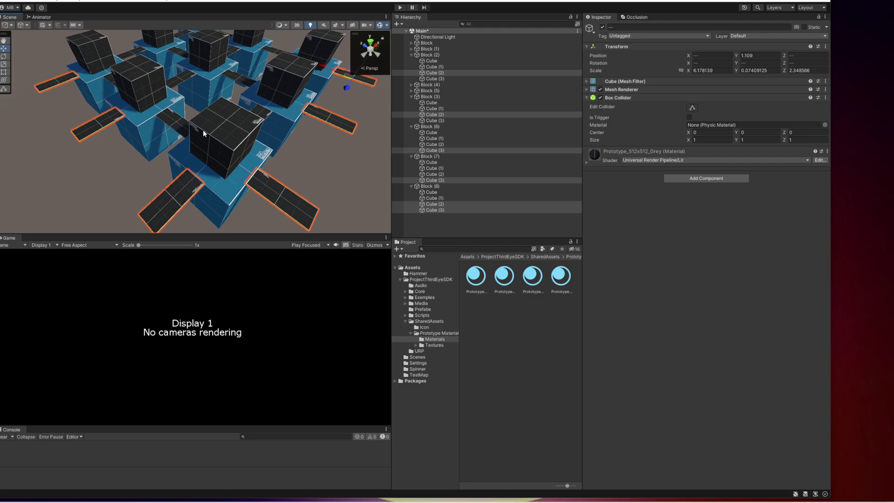
{"action": "key", "text": "Delete"}
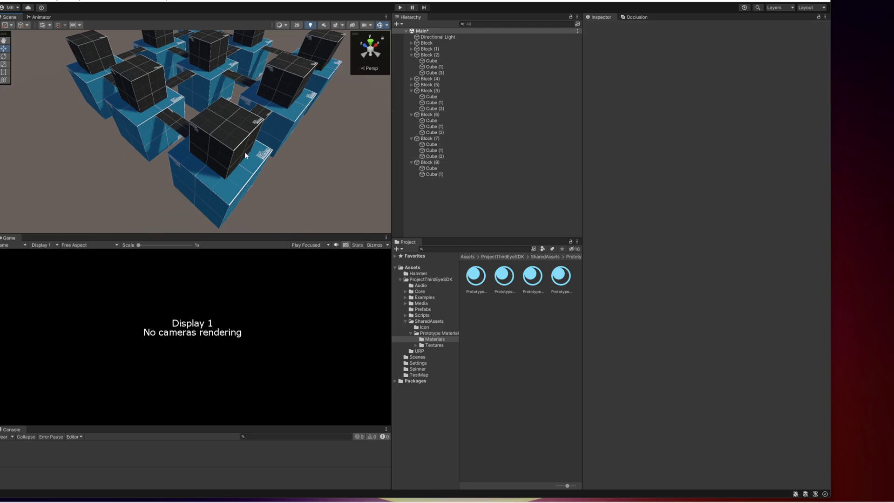
Collapse all the expanded Block entries in the scene hierarchy.
{"action": "left_click_drag", "start_coordinate": [246, 156], "coordinate": [384, 87], "text": "alt"}
{"action": "left_click", "coordinate": [411, 55]}
{"action": "left_click", "coordinate": [410, 72]}
{"action": "left_click", "coordinate": [411, 78]}
{"action": "left_click", "coordinate": [411, 85]}
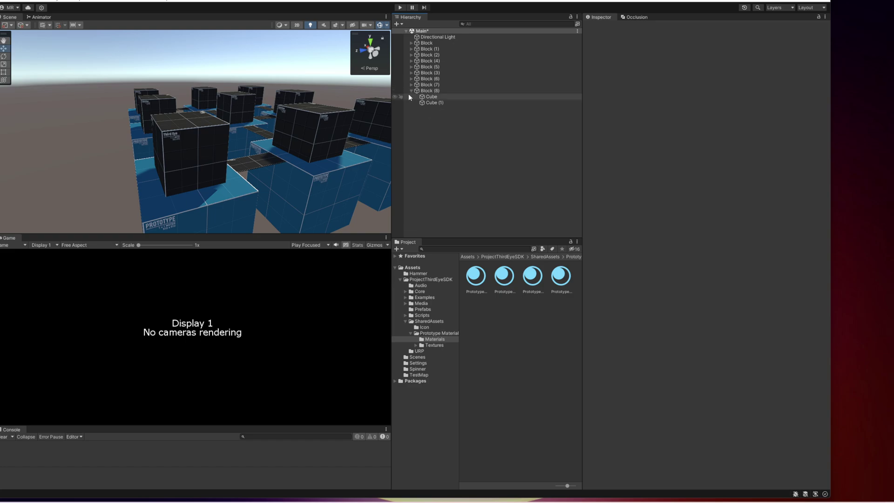
{"action": "left_click", "coordinate": [412, 90]}
Create an empty object named Map and set its position to 0, 0, 0.
{"action": "right_click", "coordinate": [424, 112]}
{"action": "left_click", "coordinate": [452, 217]}
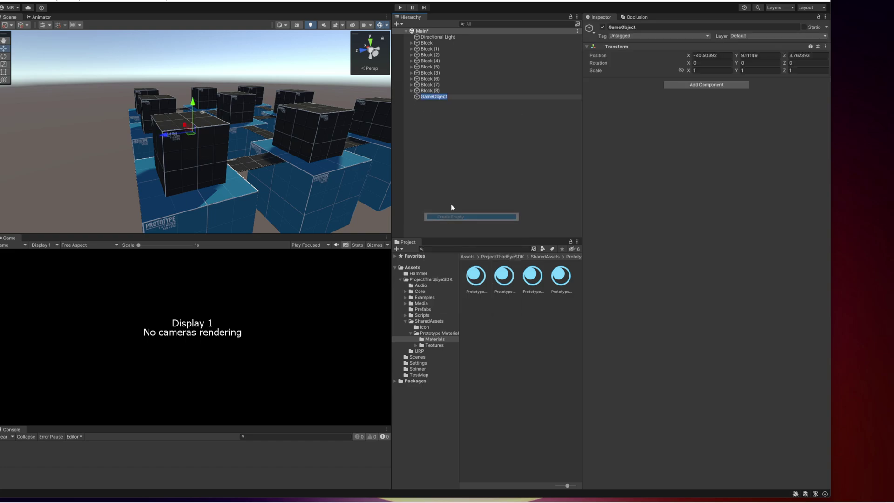
{"action": "type", "text": "Map"}
{"action": "key", "text": "Return"}
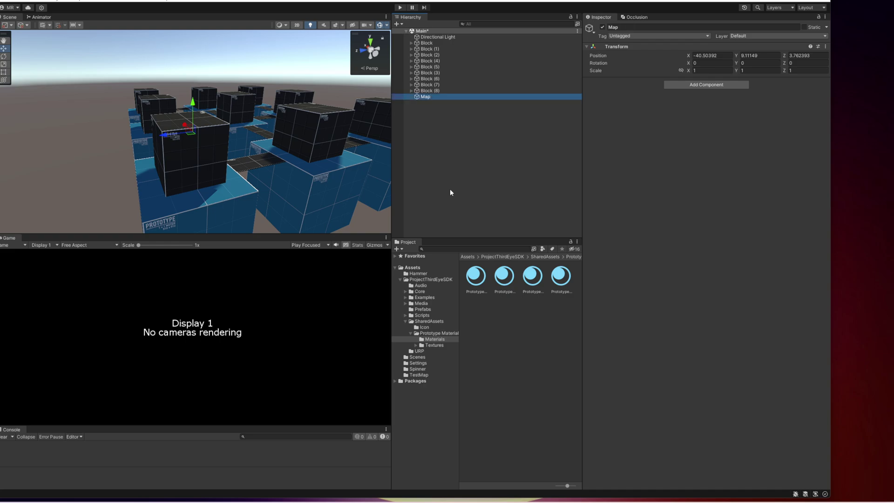
{"action": "left_click", "coordinate": [711, 55]}
{"action": "type", "text": "0"}
{"action": "key", "text": "Tab"}
{"action": "type", "text": "0"}
{"action": "left_click", "coordinate": [821, 56]}
{"action": "type", "text": "0"}
{"action": "left_click", "coordinate": [456, 96]}
Make all nine Block objects children of Map and collapse the group.
{"action": "left_click", "coordinate": [433, 43]}
{"action": "left_click", "coordinate": [430, 90], "text": "shift"}
{"action": "left_click_drag", "start_coordinate": [430, 91], "coordinate": [426, 97]}
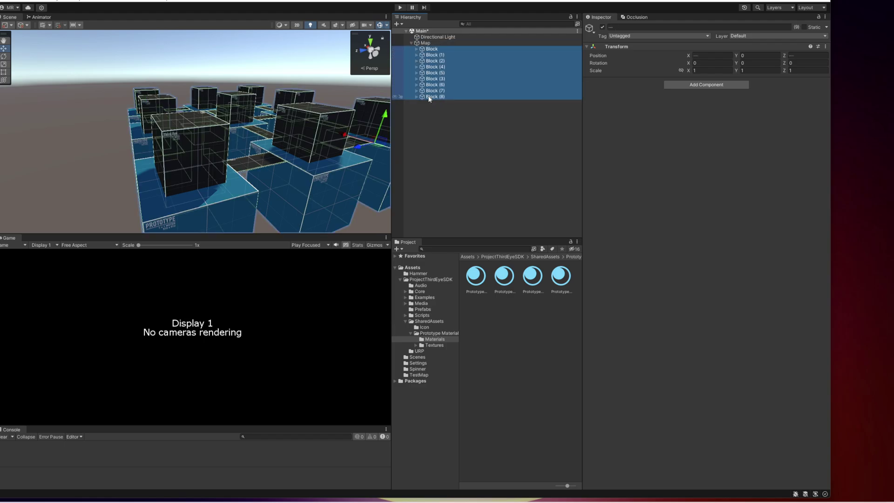
{"action": "left_click", "coordinate": [434, 43]}
{"action": "left_click", "coordinate": [413, 43]}
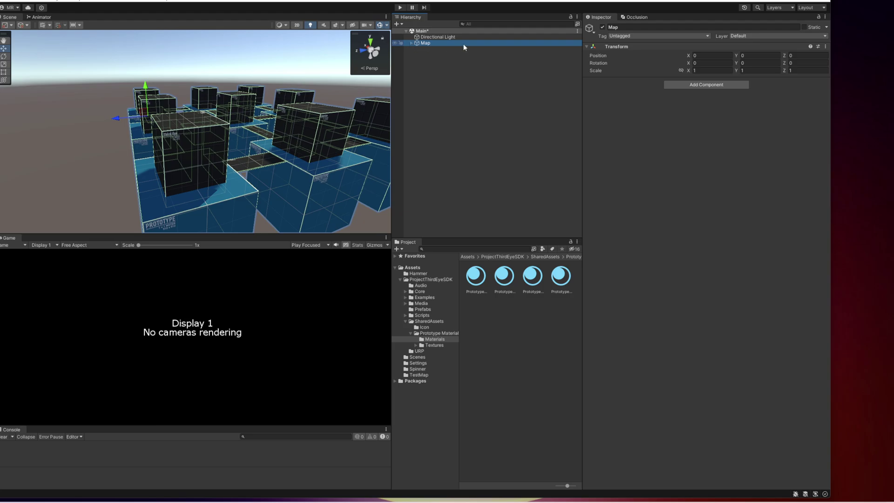
Examine the Map object's contents and the finished block grid from between the rows.
{"action": "left_click", "coordinate": [411, 43]}
{"action": "left_click", "coordinate": [433, 37]}
{"action": "left_click", "coordinate": [431, 43]}
{"action": "left_click", "coordinate": [362, 155]}
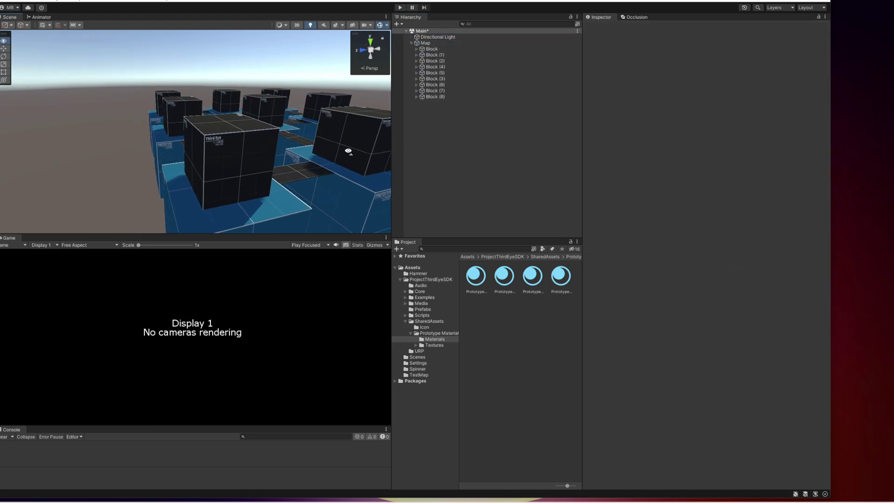
{"action": "left_click_drag", "start_coordinate": [348, 151], "coordinate": [564, 162], "text": "alt"}
{"action": "scroll", "coordinate": [323, 155], "scroll_direction": "down", "scroll_amount": 4}
{"action": "key", "text": "w"}
{"action": "right_click_drag", "start_coordinate": [323, 155], "coordinate": [303, 163]}
Add the Water prefab from the ProjectThirdEyeSDK Prefabs folder to the scene at position 0, 0, 0.
{"action": "left_click", "coordinate": [406, 322]}
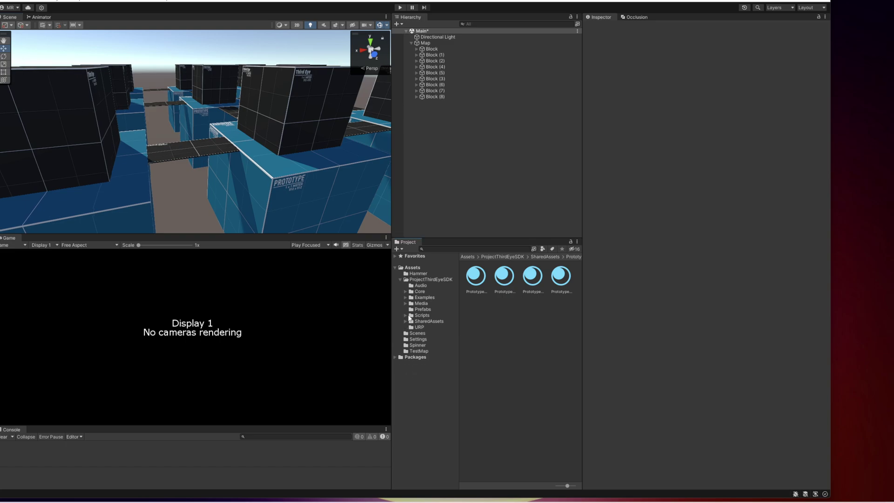
{"action": "scroll", "coordinate": [264, 196], "scroll_direction": "up", "scroll_amount": 3}
{"action": "scroll", "coordinate": [264, 165], "scroll_direction": "down", "scroll_amount": 4}
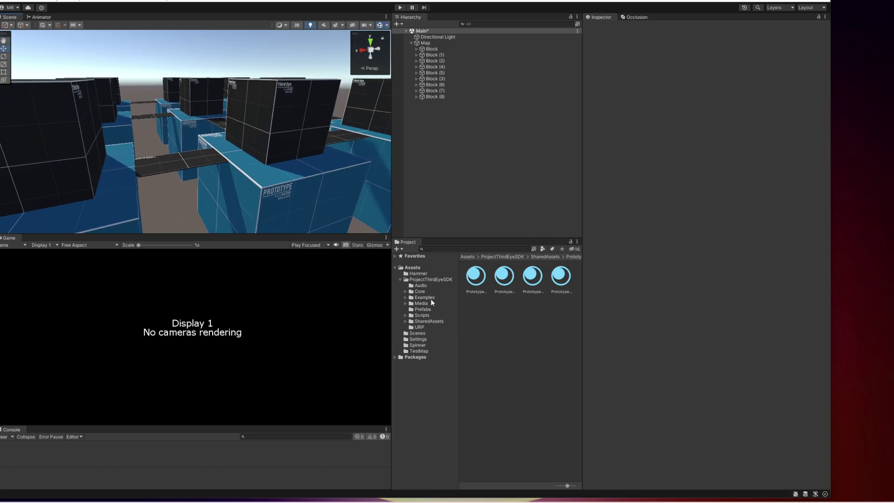
{"action": "left_click", "coordinate": [424, 309]}
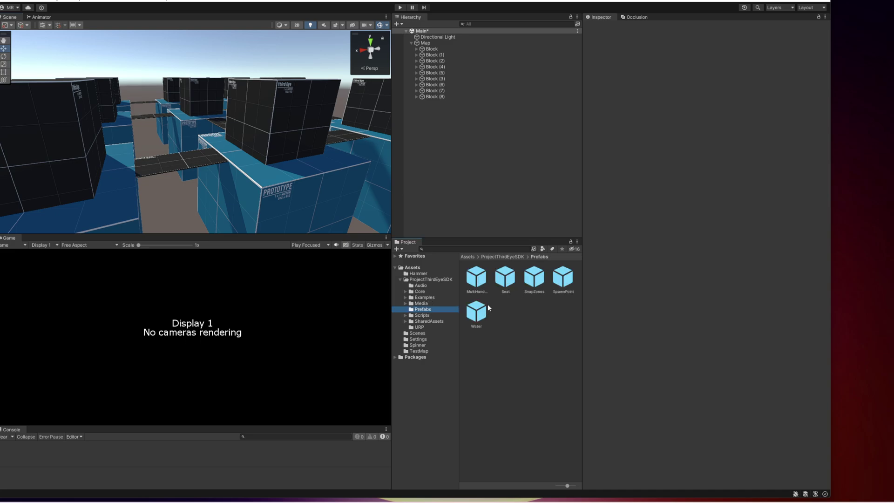
{"action": "left_click", "coordinate": [481, 316]}
{"action": "left_click_drag", "start_coordinate": [480, 317], "coordinate": [422, 189]}
{"action": "right_click_drag", "start_coordinate": [279, 191], "coordinate": [208, 185]}
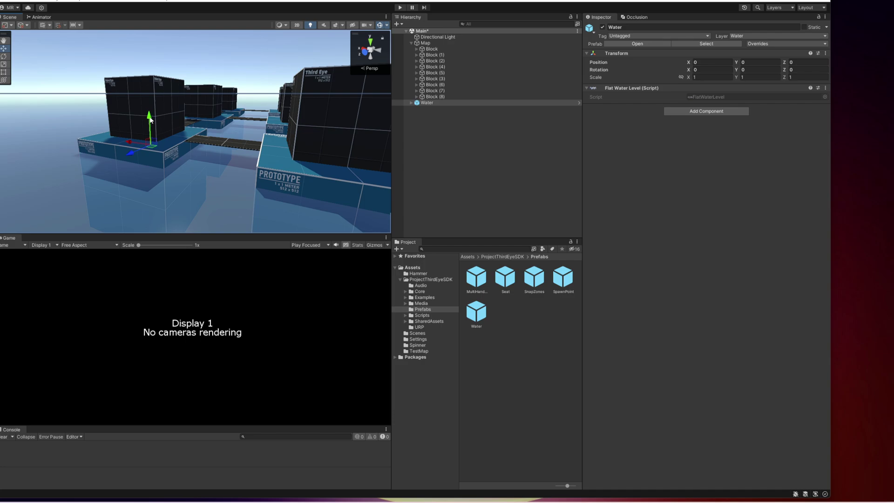
Lower the Water object to about -2.52 on Y and make it a child of Map.
{"action": "left_click_drag", "start_coordinate": [150, 121], "coordinate": [147, 150]}
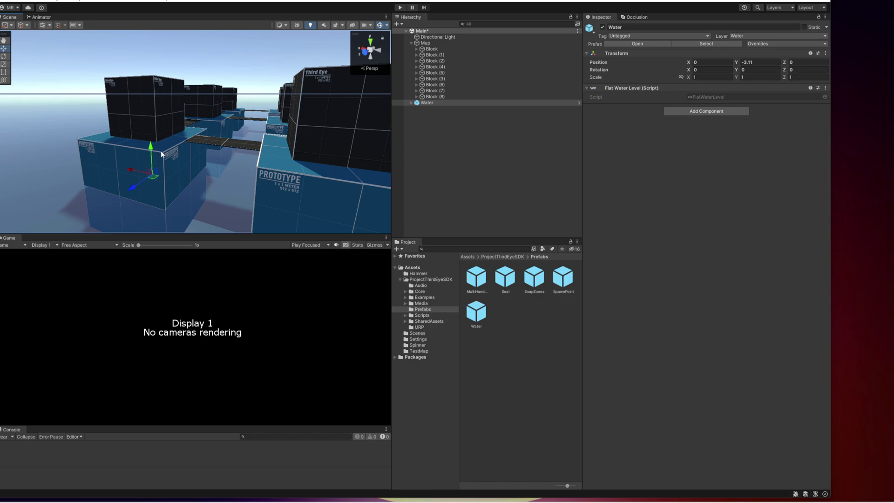
{"action": "right_click_drag", "start_coordinate": [200, 145], "coordinate": [255, 142]}
{"action": "key", "text": "s"}
{"action": "left_click_drag", "start_coordinate": [94, 154], "coordinate": [96, 135]}
{"action": "right_click_drag", "start_coordinate": [203, 137], "coordinate": [209, 147]}
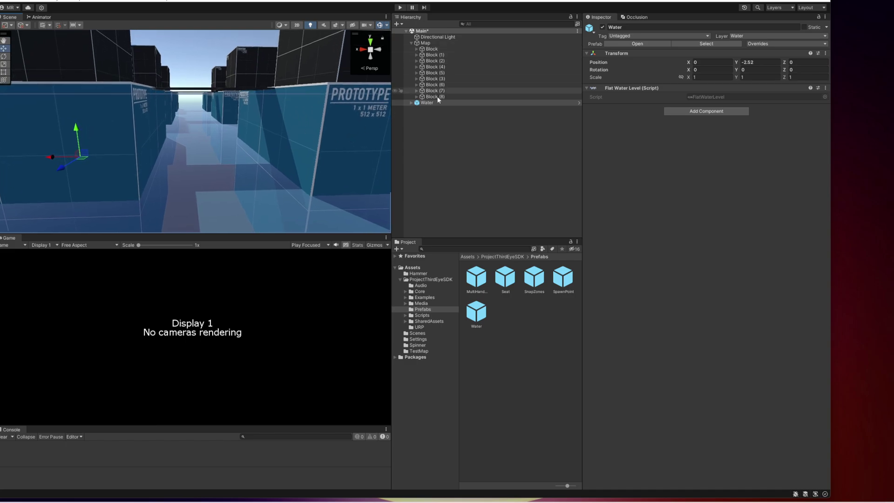
{"action": "left_click_drag", "start_coordinate": [437, 103], "coordinate": [434, 44]}
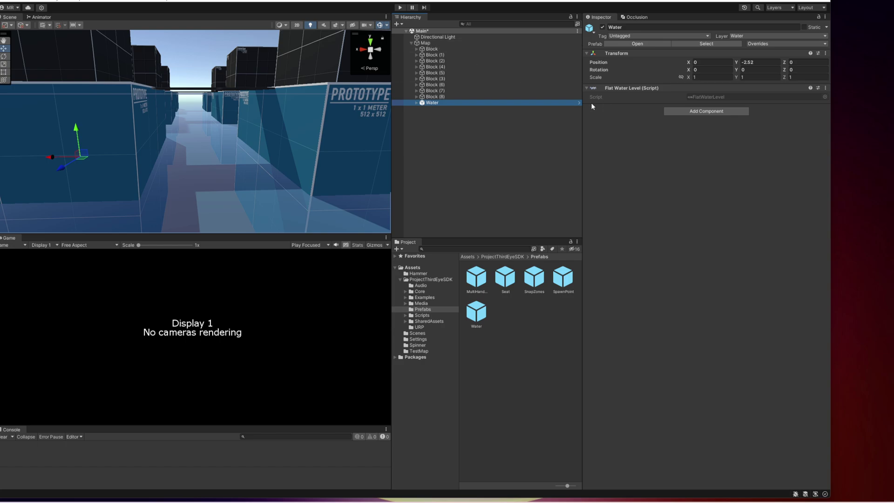
Locate the Water material assigned to Water's Plane in the project and put a copy in the TestMap folder.
{"action": "left_click", "coordinate": [439, 109]}
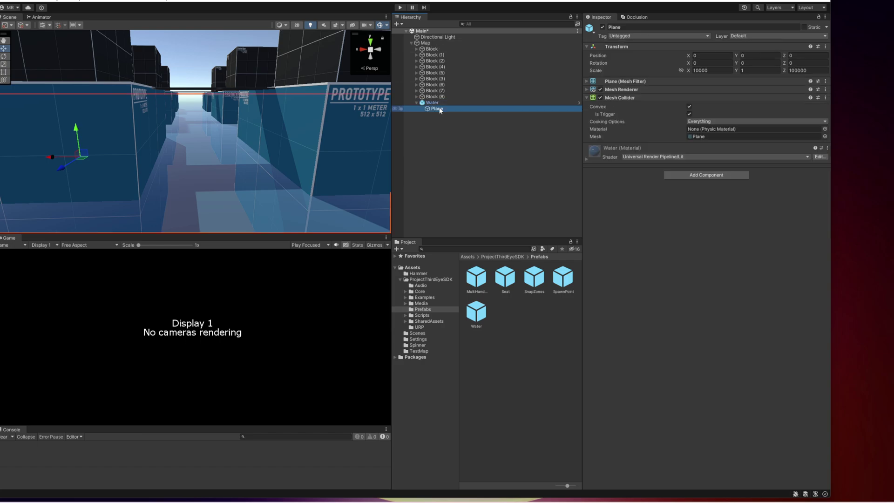
{"action": "left_click", "coordinate": [619, 89]}
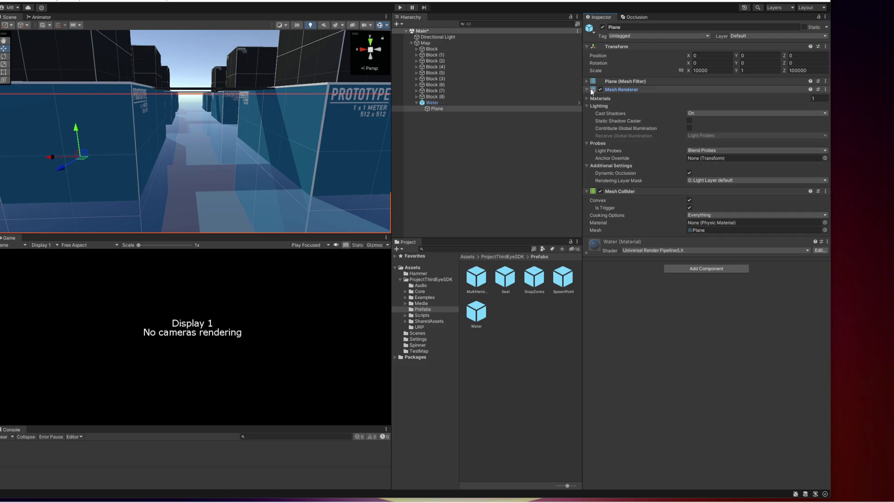
{"action": "left_click", "coordinate": [685, 99]}
{"action": "left_click", "coordinate": [710, 108]}
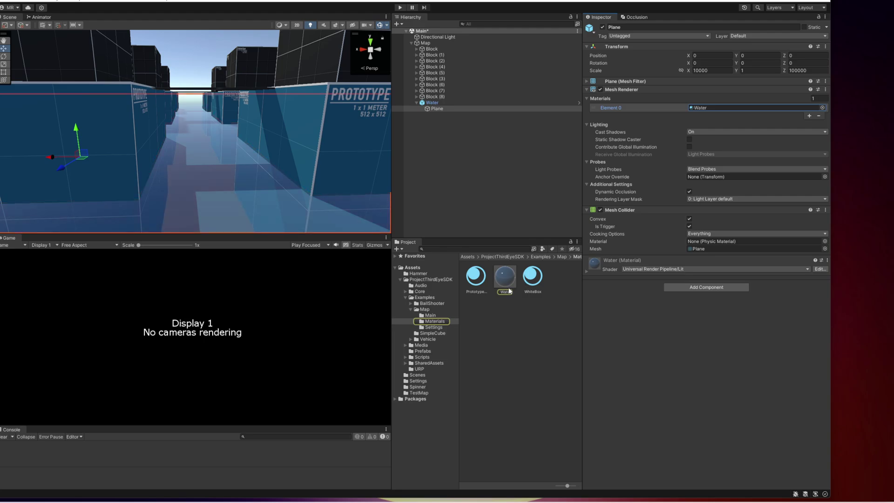
{"action": "left_click", "coordinate": [500, 284]}
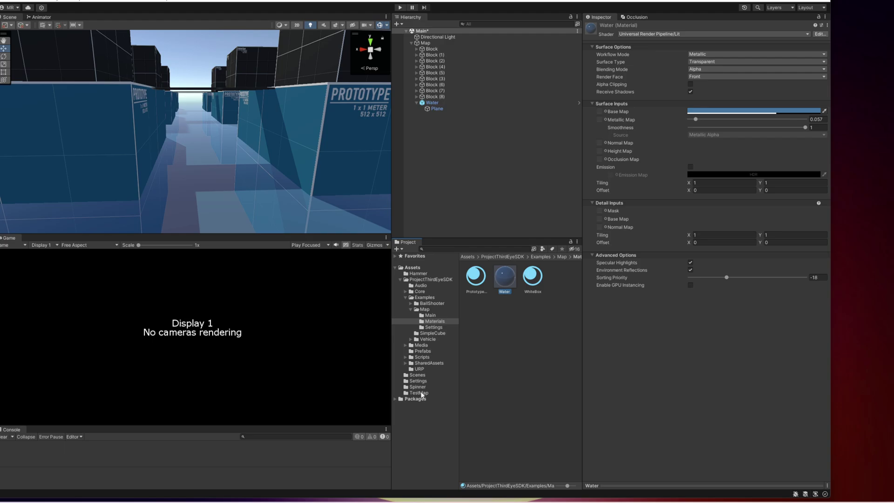
{"action": "left_click_drag", "start_coordinate": [421, 395], "coordinate": [420, 393]}
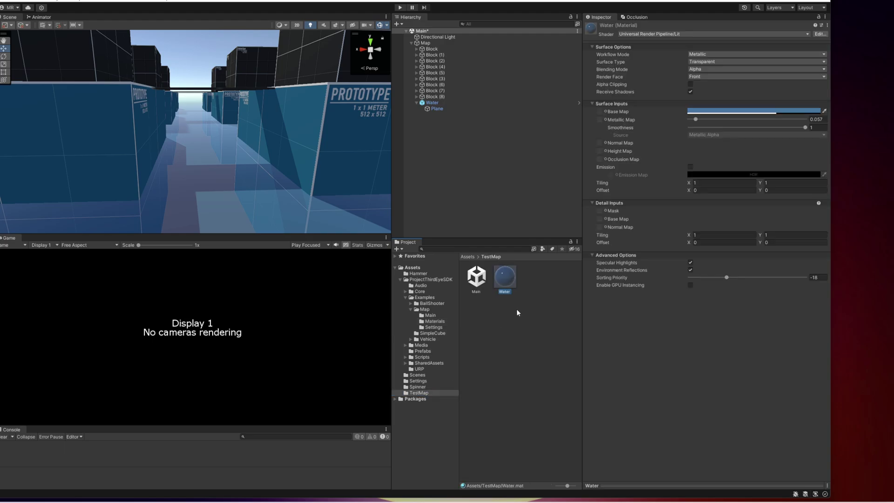
{"action": "left_click", "coordinate": [533, 298]}
{"action": "left_click", "coordinate": [504, 283]}
Set the render face of the TestMap Water material to Both and inspect the water from below the surface.
{"action": "right_click_drag", "start_coordinate": [261, 219], "coordinate": [298, 235]}
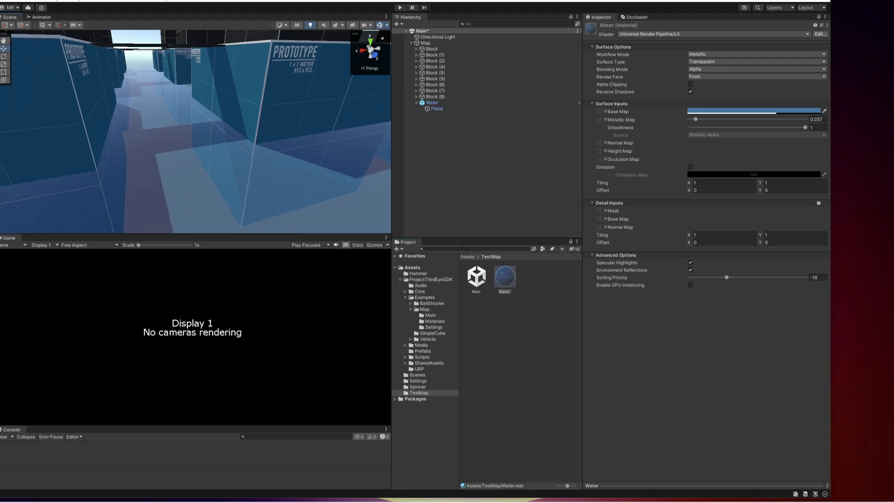
{"action": "left_click", "coordinate": [505, 279]}
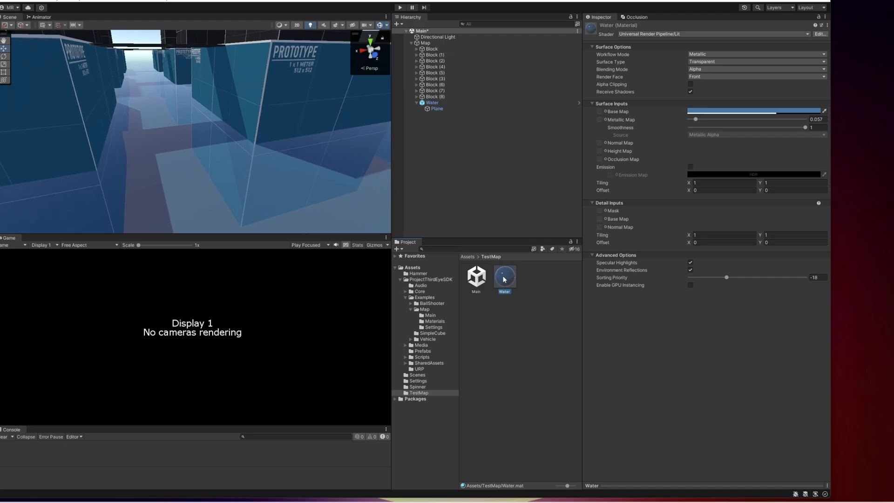
{"action": "left_click", "coordinate": [702, 75]}
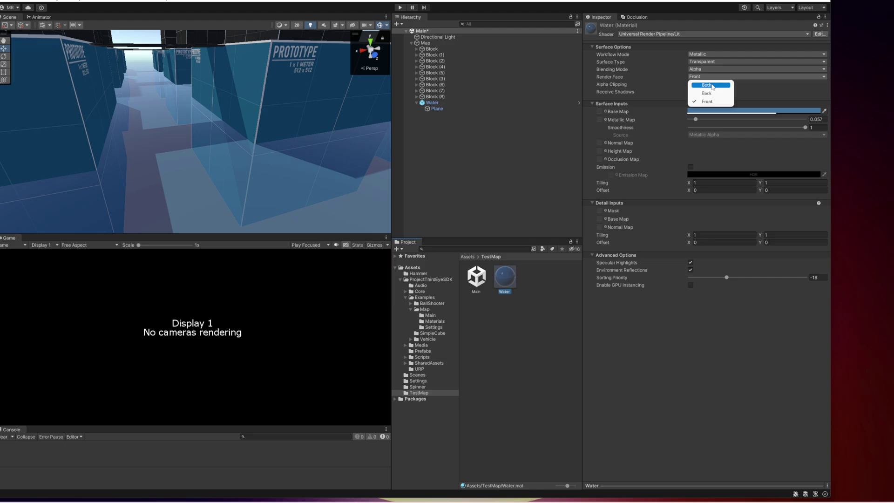
{"action": "left_click", "coordinate": [712, 86]}
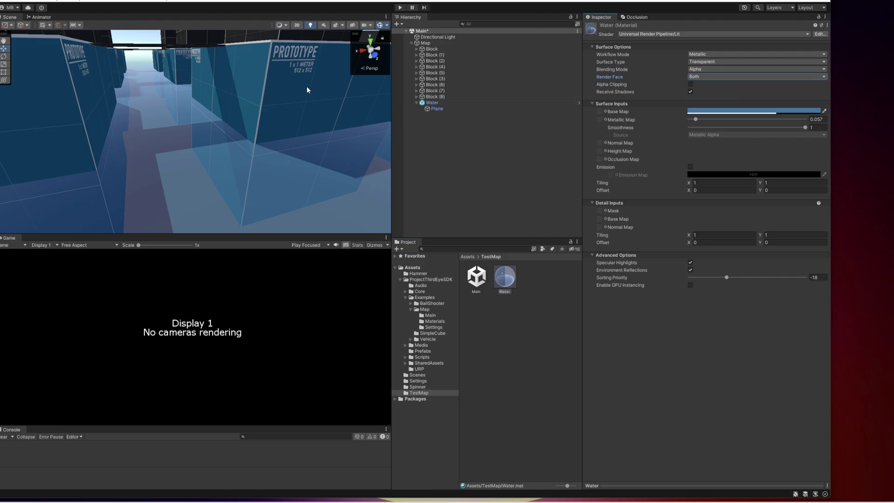
{"action": "mouse_move", "coordinate": [306, 90]}
{"action": "right_mouse_down"}
{"action": "mouse_move", "coordinate": [289, 96]}
{"action": "mouse_move", "coordinate": [339, 54]}
{"action": "mouse_move", "coordinate": [387, 94]}
{"action": "mouse_move", "coordinate": [415, 95]}
{"action": "mouse_move", "coordinate": [362, 166]}
{"action": "mouse_move", "coordinate": [342, 1]}
{"action": "mouse_move", "coordinate": [292, 91]}
{"action": "mouse_move", "coordinate": [305, 92]}
{"action": "right_mouse_up"}
{"action": "key", "text": "s"}
{"action": "key", "text": "d"}
{"action": "key", "text": "w"}
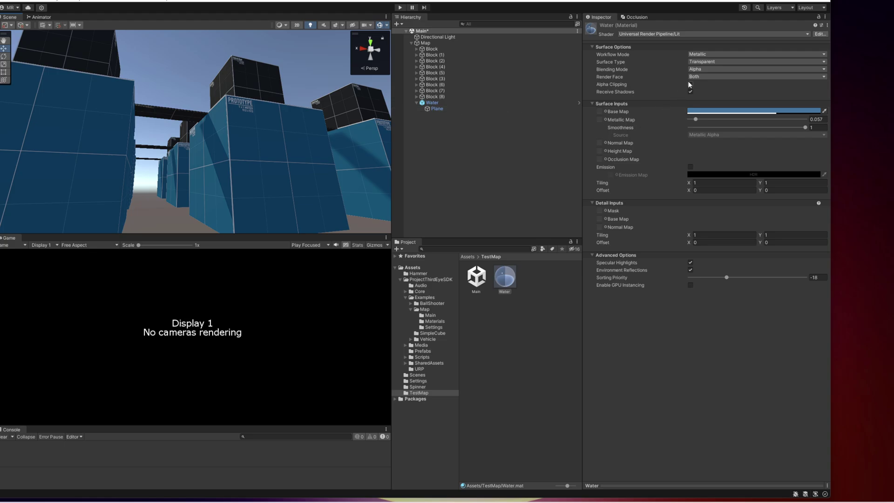
Assign the TestMap folder's Water material to the Plane under Water and check its underside.
{"action": "left_click", "coordinate": [442, 109]}
{"action": "right_click_drag", "start_coordinate": [301, 130], "coordinate": [274, 144]}
{"action": "key", "text": "a"}
{"action": "left_click", "coordinate": [498, 277]}
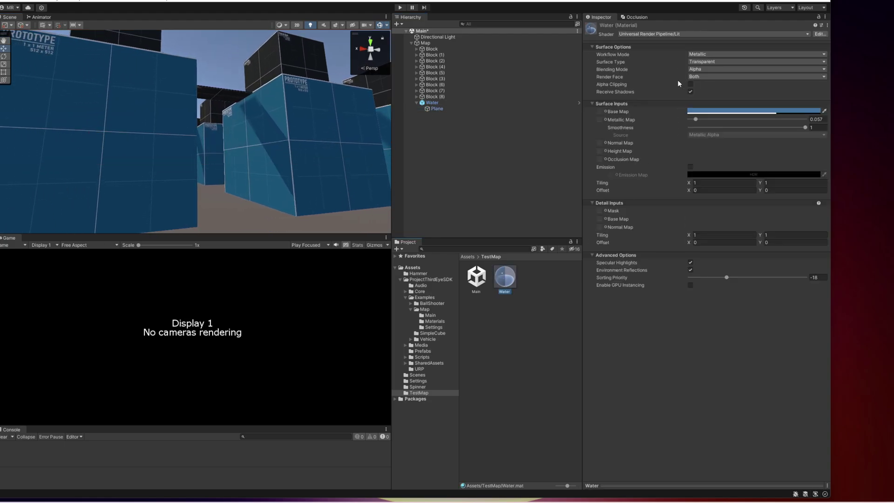
{"action": "right_click_drag", "start_coordinate": [319, 186], "coordinate": [306, 271]}
{"action": "key", "text": "s"}
{"action": "right_click_drag", "start_coordinate": [247, 145], "coordinate": [300, 12]}
{"action": "key", "text": "s"}
{"action": "key", "text": "w"}
{"action": "left_click", "coordinate": [438, 109]}
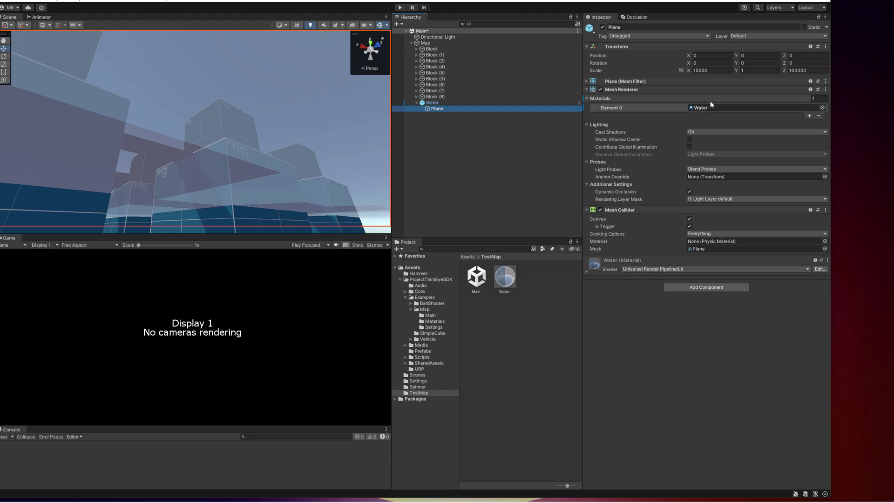
{"action": "left_click", "coordinate": [497, 160]}
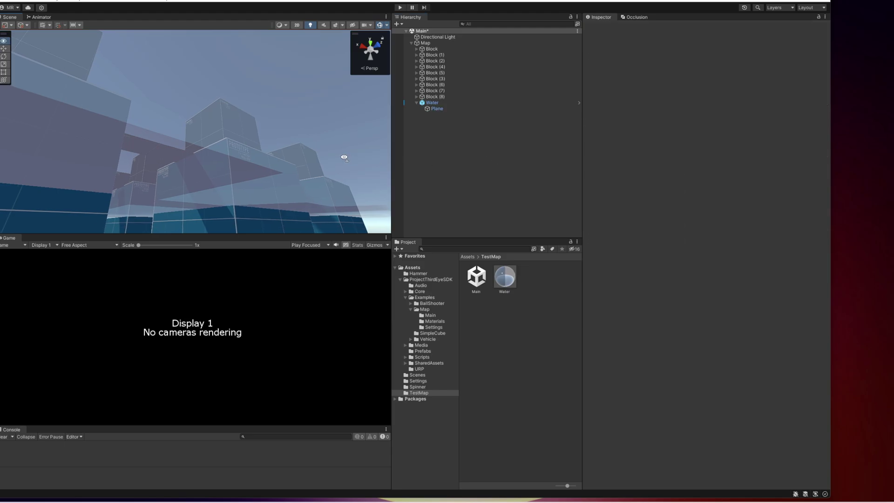
Examine the water level around the blocks from above the surface and from several sides.
{"action": "right_click_drag", "start_coordinate": [343, 155], "coordinate": [316, 235]}
{"action": "left_click", "coordinate": [435, 102]}
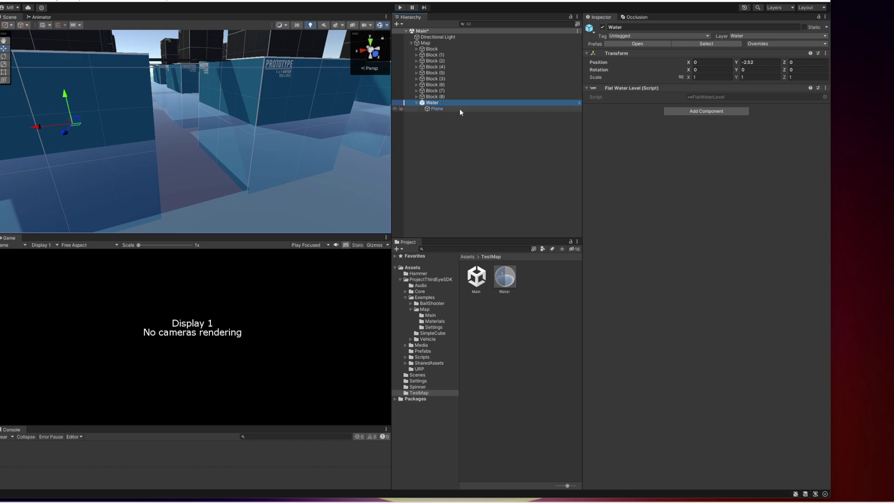
{"action": "right_click_drag", "start_coordinate": [340, 122], "coordinate": [213, 149]}
{"action": "right_click_drag", "start_coordinate": [263, 126], "coordinate": [208, 127]}
{"action": "scroll", "coordinate": [166, 135], "scroll_direction": "down", "scroll_amount": 6}
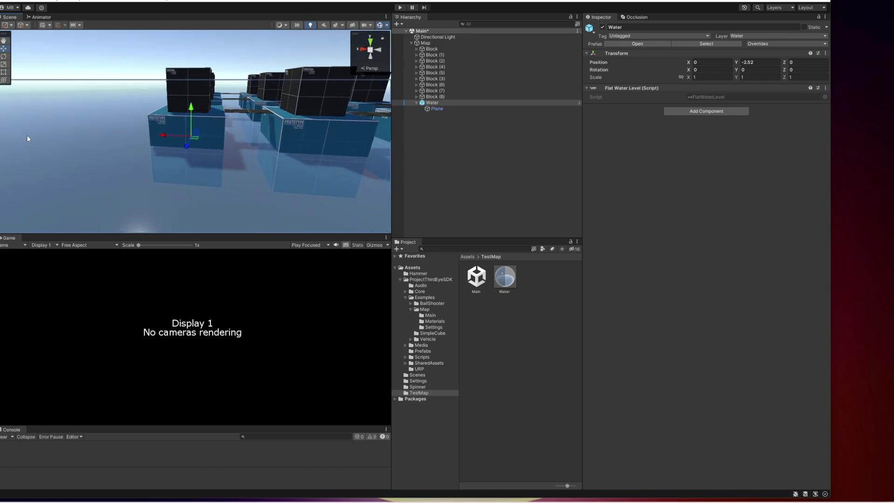
{"action": "right_click_drag", "start_coordinate": [167, 96], "coordinate": [232, 120]}
{"action": "key", "text": "w"}
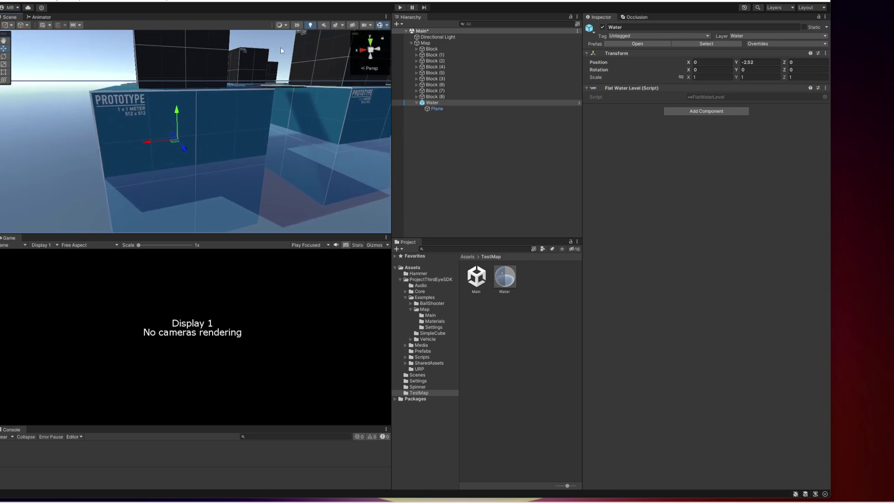
{"action": "right_click_drag", "start_coordinate": [307, 75], "coordinate": [257, 73]}
{"action": "key", "text": "w"}
{"action": "key", "text": "s"}
{"action": "right_click_drag", "start_coordinate": [206, 169], "coordinate": [265, 187]}
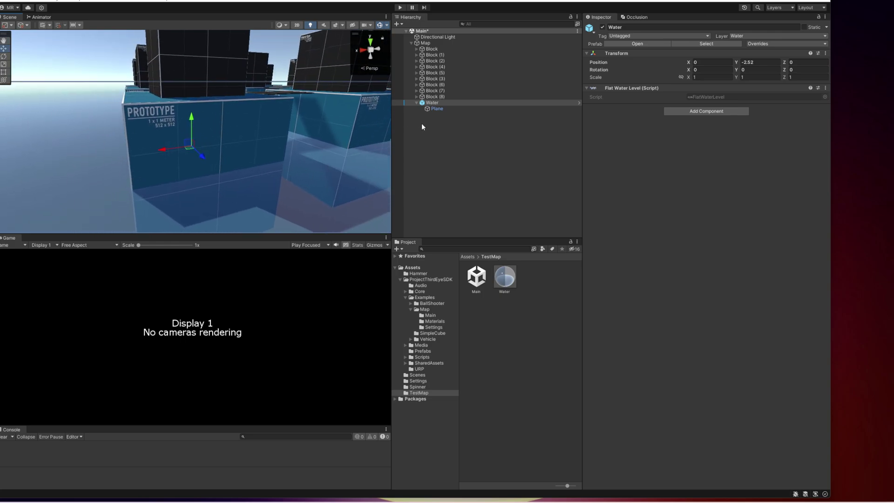
Collapse the Mesh Renderer settings of Water's Plane and clear the selection.
{"action": "left_click", "coordinate": [437, 108]}
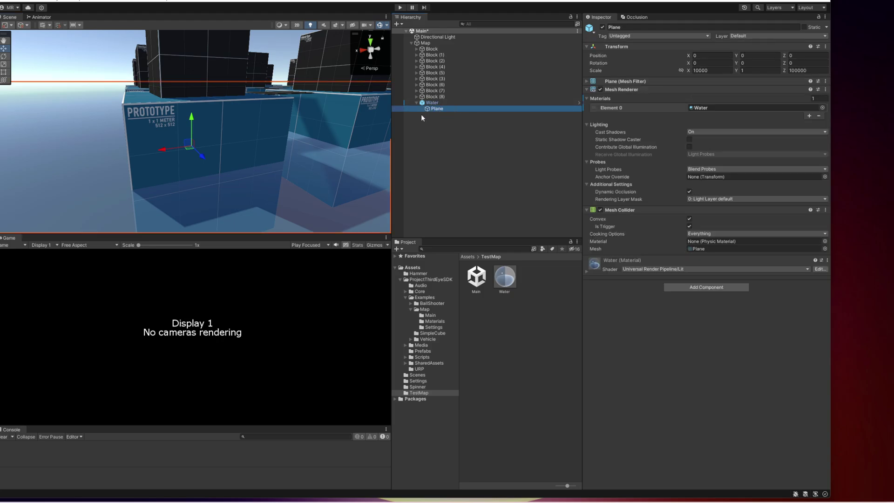
{"action": "left_click", "coordinate": [588, 90]}
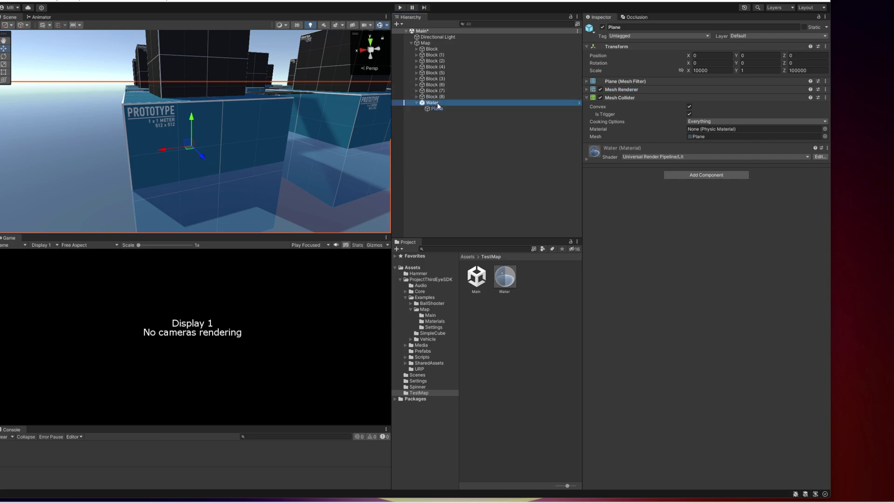
{"action": "left_click", "coordinate": [503, 103]}
{"action": "left_click", "coordinate": [407, 129]}
Collapse the Map group in the scene hierarchy and the Examples folder in the project.
{"action": "right_click_drag", "start_coordinate": [338, 158], "coordinate": [354, 200]}
{"action": "right_click_drag", "start_coordinate": [445, 217], "coordinate": [529, 175]}
{"action": "key", "text": "a"}
{"action": "left_click", "coordinate": [412, 43]}
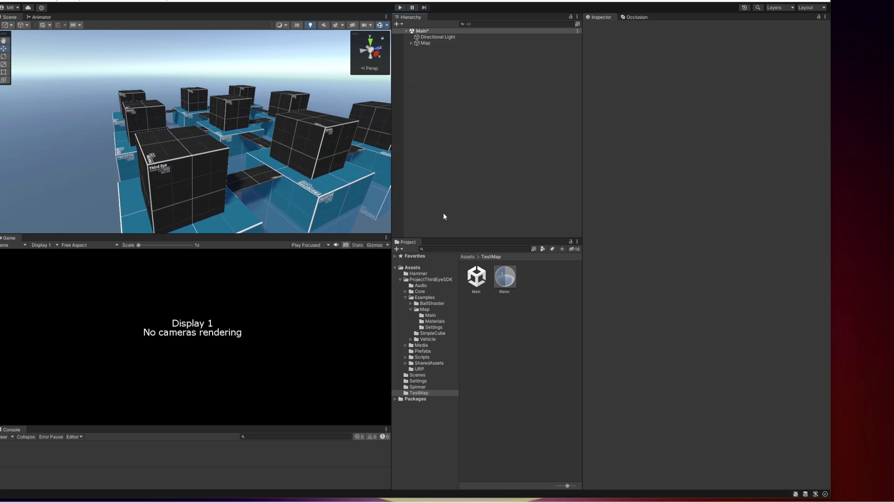
{"action": "left_click", "coordinate": [411, 309]}
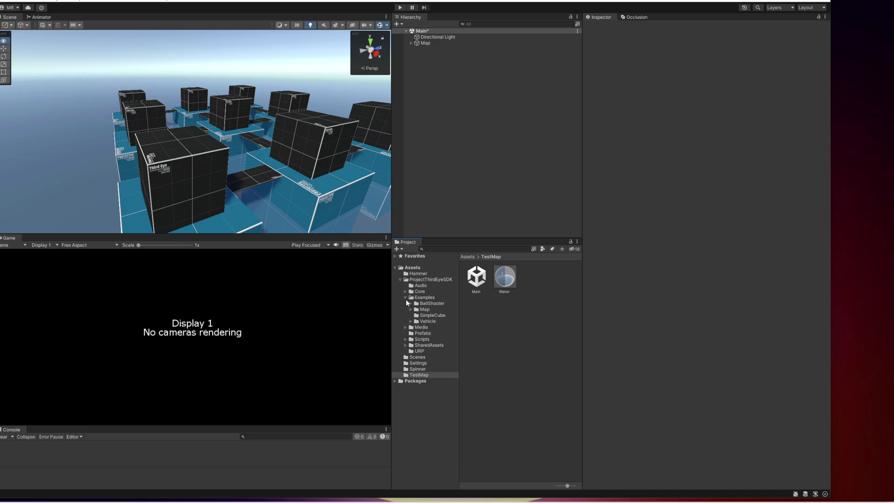
{"action": "left_click", "coordinate": [406, 298], "text": "alt"}
Place the SpawnPoint prefab from the SDK Prefabs folder on top of a black block and focus on it.
{"action": "key", "text": "w"}
{"action": "right_click_drag", "start_coordinate": [291, 180], "coordinate": [186, 152]}
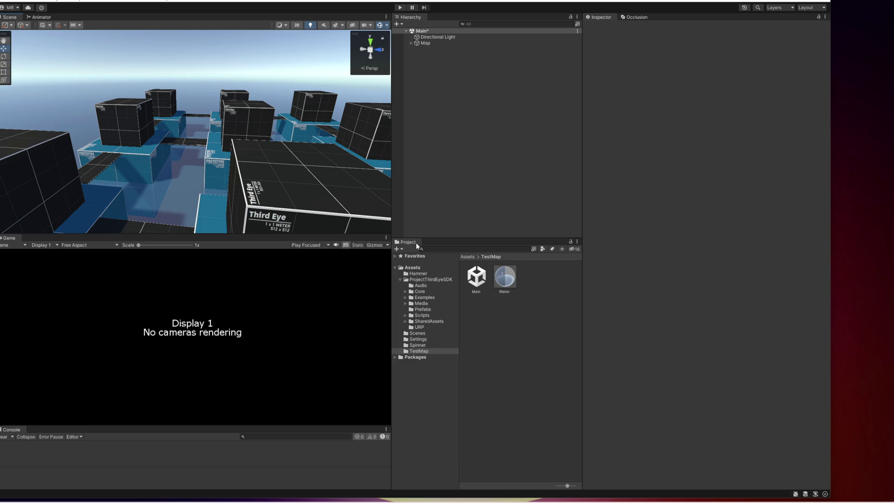
{"action": "left_click", "coordinate": [427, 311]}
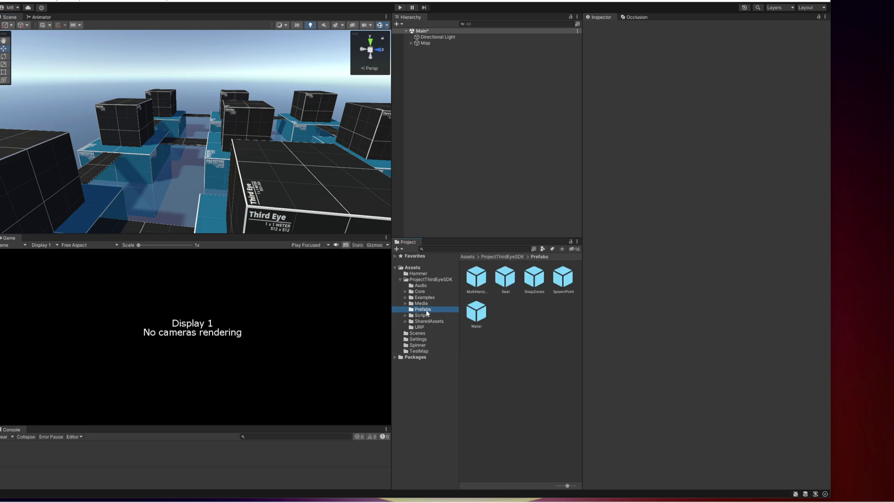
{"action": "right_click_drag", "start_coordinate": [307, 201], "coordinate": [396, 232]}
{"action": "left_click_drag", "start_coordinate": [568, 285], "coordinate": [256, 173]}
{"action": "key", "text": "f"}
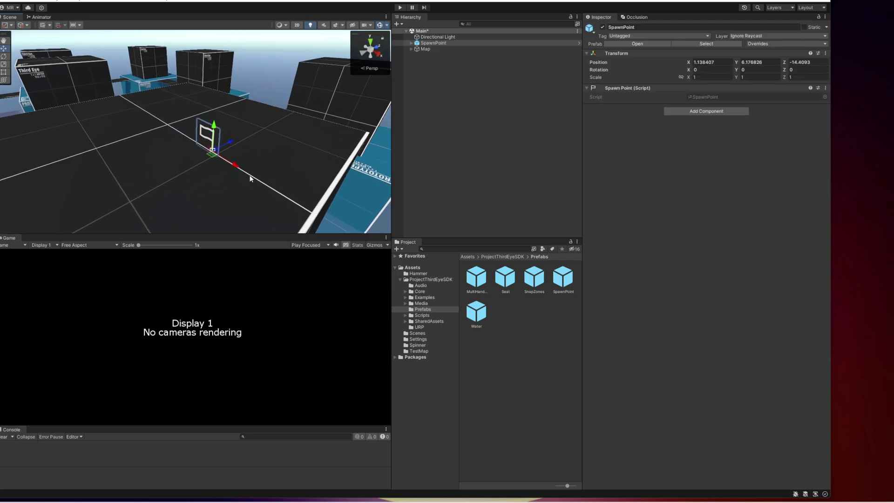
Raise the SpawnPoint above the block's top to about 7.04 on Y and check its placement from around the block.
{"action": "left_click_drag", "start_coordinate": [214, 127], "coordinate": [225, 70]}
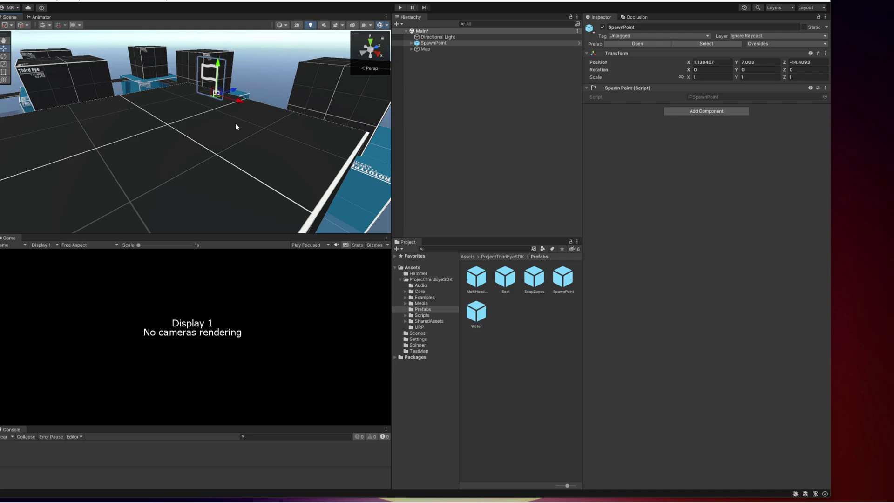
{"action": "right_click_drag", "start_coordinate": [236, 123], "coordinate": [249, 106]}
{"action": "left_click_drag", "start_coordinate": [199, 86], "coordinate": [199, 60]}
{"action": "key", "text": "s"}
{"action": "right_click_drag", "start_coordinate": [210, 103], "coordinate": [200, 135]}
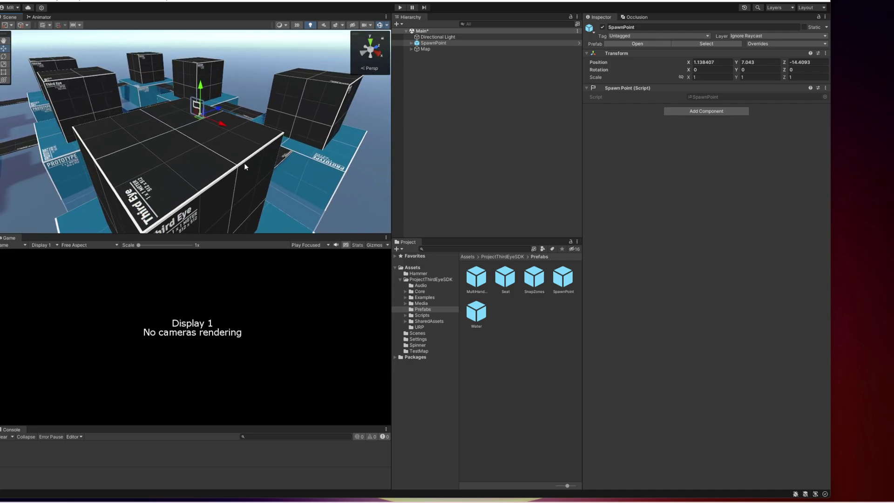
{"action": "left_click_drag", "start_coordinate": [256, 168], "coordinate": [191, 136], "text": "alt"}
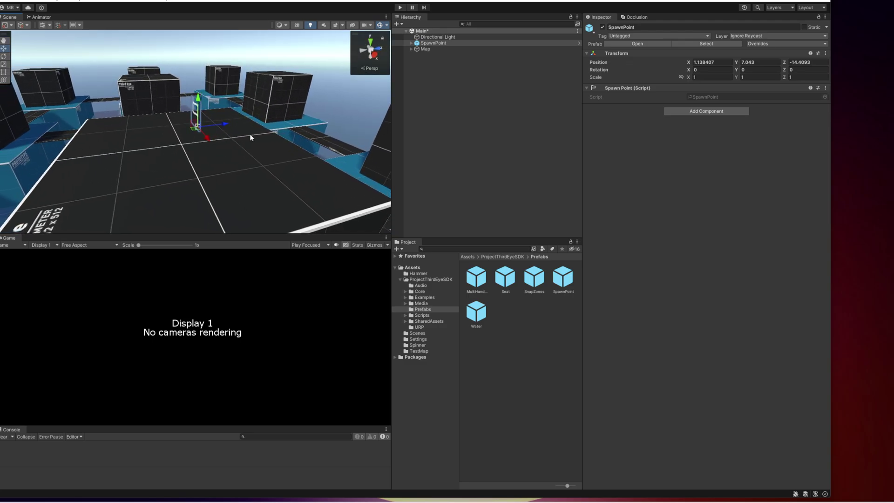
{"action": "left_click_drag", "start_coordinate": [250, 138], "coordinate": [235, 126], "text": "alt"}
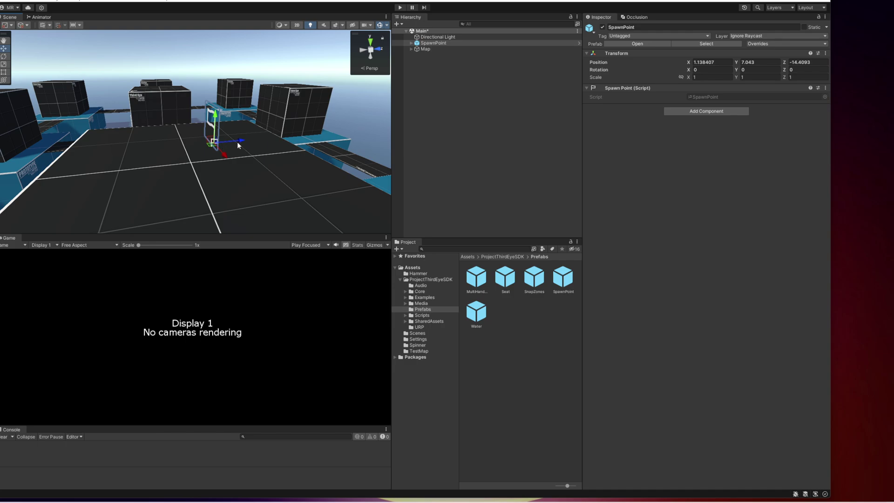
Rotate the SpawnPoint on top of the black block to -90 degrees on Y and focus the view on it.
{"action": "key", "text": "e"}
{"action": "left_click_drag", "start_coordinate": [200, 156], "coordinate": [278, 169]}
{"action": "key", "text": "w"}
{"action": "key", "text": "f"}
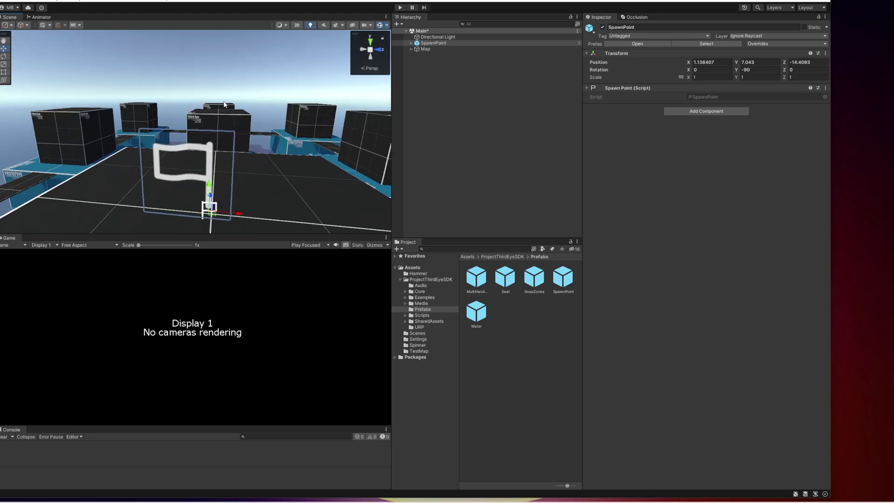
Clear the SpawnPoint selection and save the Main scene.
{"action": "left_click_drag", "start_coordinate": [224, 102], "coordinate": [433, 133], "text": "alt"}
{"action": "left_click_drag", "start_coordinate": [220, 138], "coordinate": [208, 161]}
{"action": "left_click", "coordinate": [476, 165]}
{"action": "left_click_drag", "start_coordinate": [279, 163], "coordinate": [239, 166], "text": "alt"}
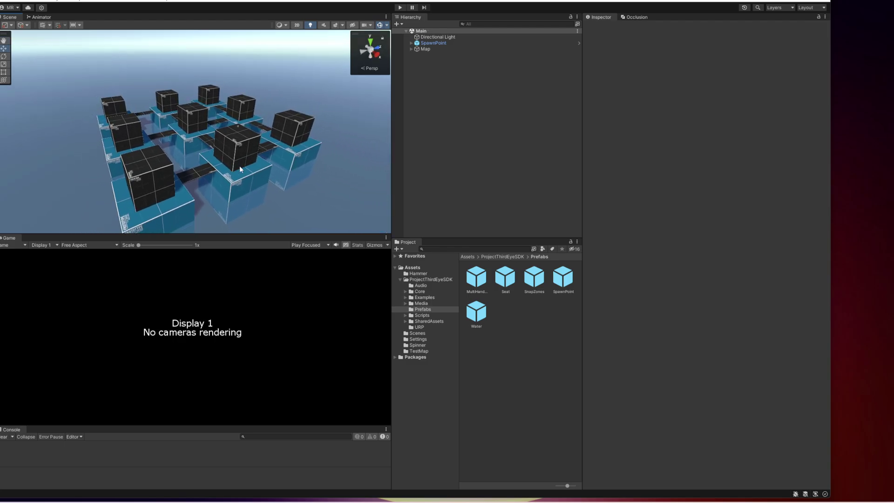
Collapse the ProjectThirdEyeSDK folder and show the contents of the TestMap folder in the project.
{"action": "left_click", "coordinate": [401, 279]}
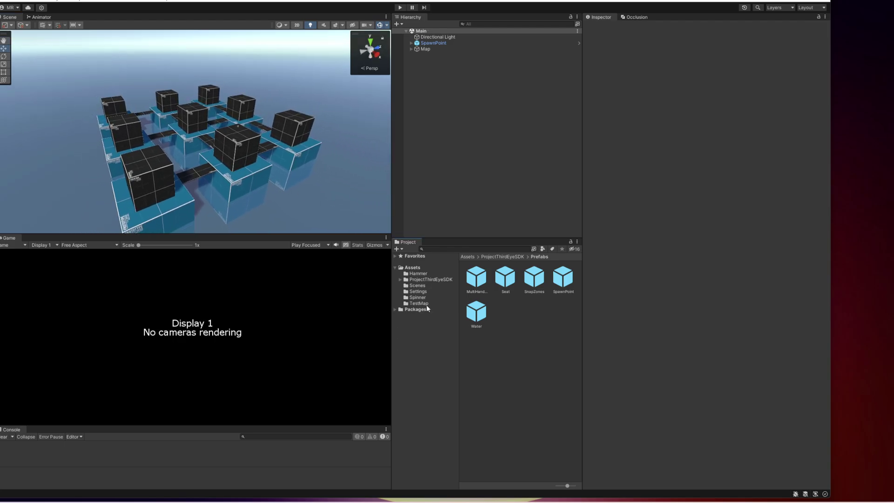
{"action": "left_click", "coordinate": [419, 303]}
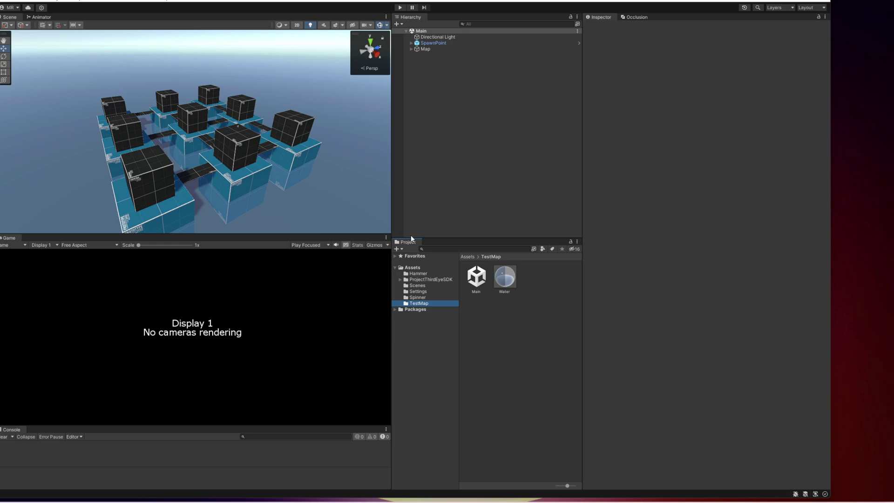
{"action": "left_click", "coordinate": [489, 307]}
Review the TestMap profile's mod information, asset directory and export directory in the mod Export Settings, and close them.
{"action": "left_click", "coordinate": [109, 1]}
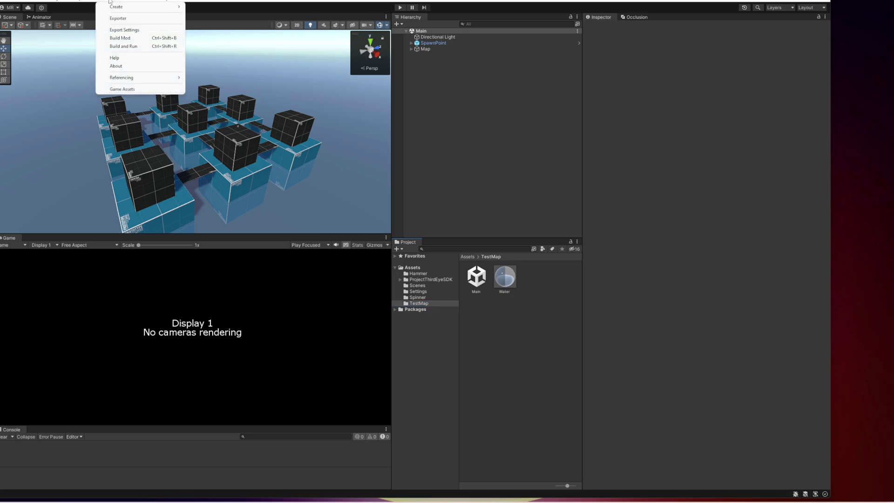
{"action": "left_click", "coordinate": [123, 30]}
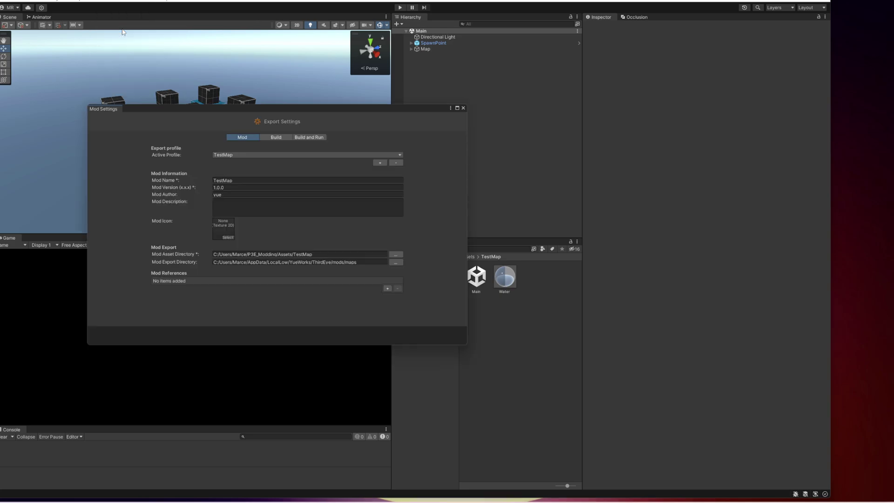
{"action": "left_click_drag", "start_coordinate": [258, 110], "coordinate": [297, 125]}
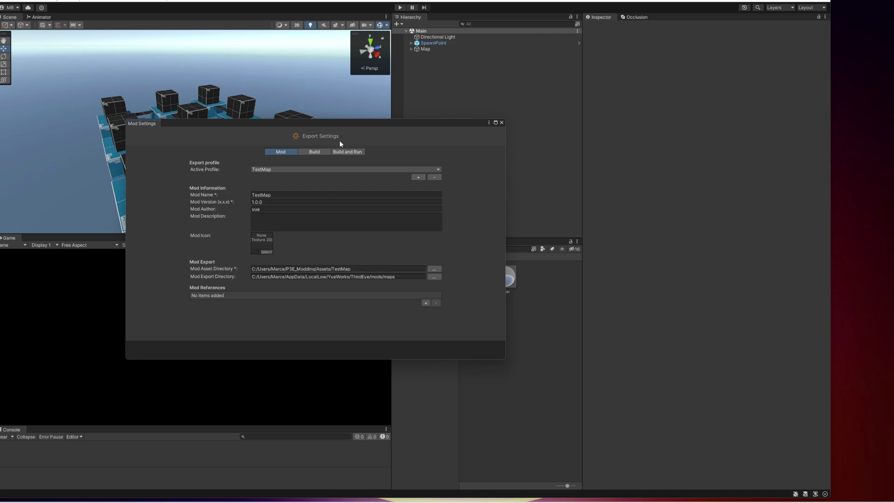
{"action": "left_click_drag", "start_coordinate": [344, 124], "coordinate": [236, 110]}
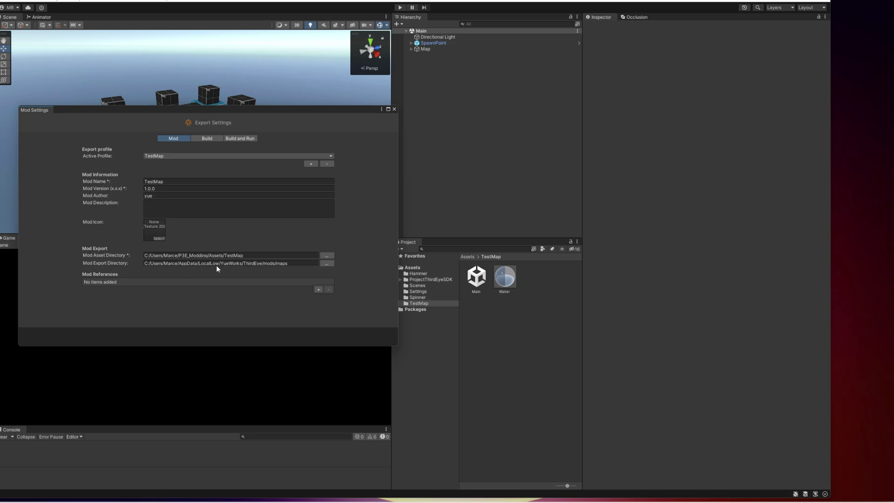
{"action": "left_click_drag", "start_coordinate": [284, 265], "coordinate": [287, 265]}
{"action": "left_click", "coordinate": [290, 263]}
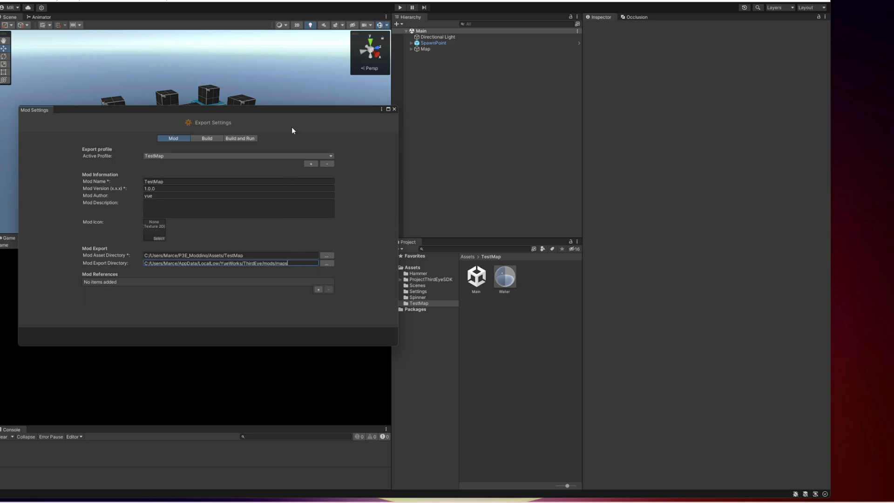
{"action": "left_click_drag", "start_coordinate": [288, 112], "coordinate": [319, 182]}
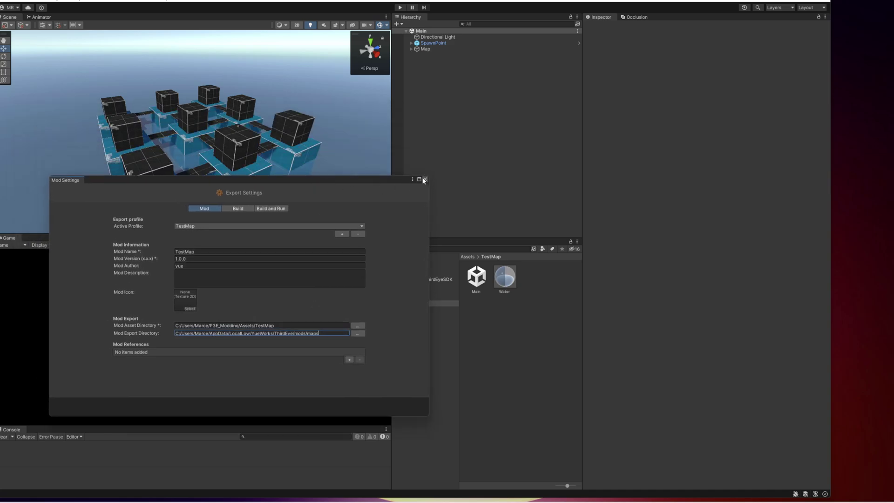
{"action": "left_click", "coordinate": [425, 180]}
Build the mod from the TestMap export profile.
{"action": "left_click", "coordinate": [116, 3]}
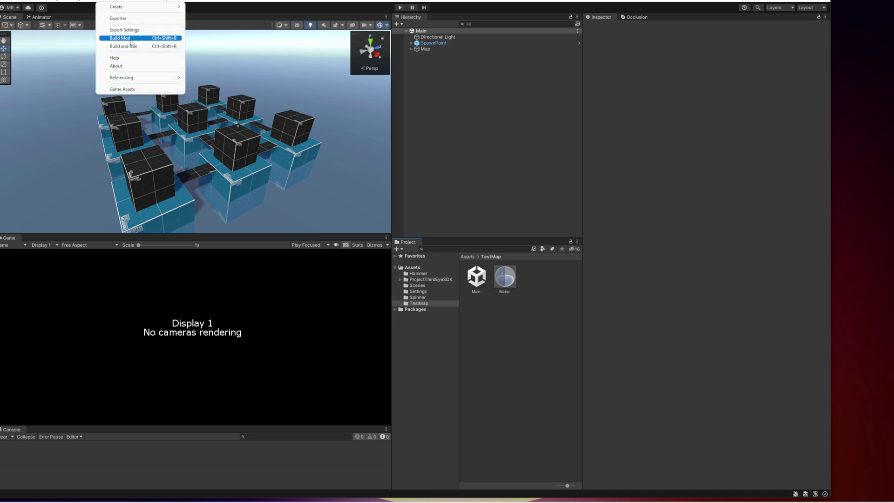
{"action": "left_click", "coordinate": [131, 42]}
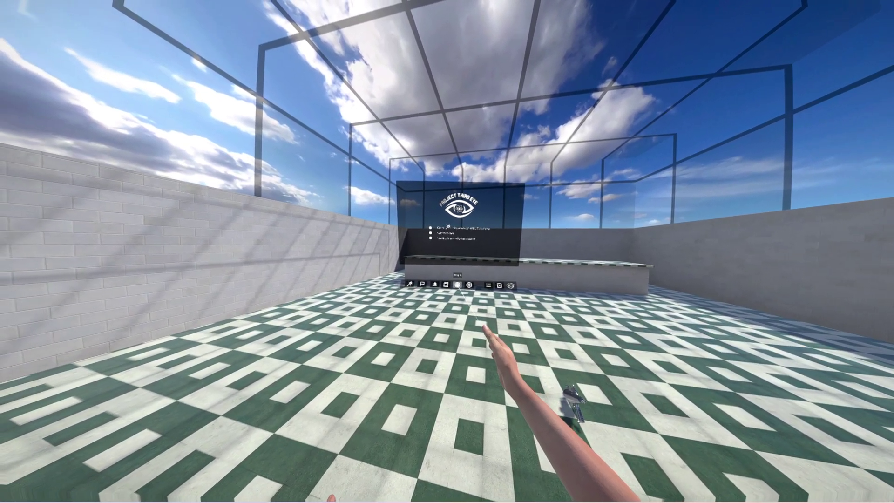
{"action": "left_click", "coordinate": [453, 285]}
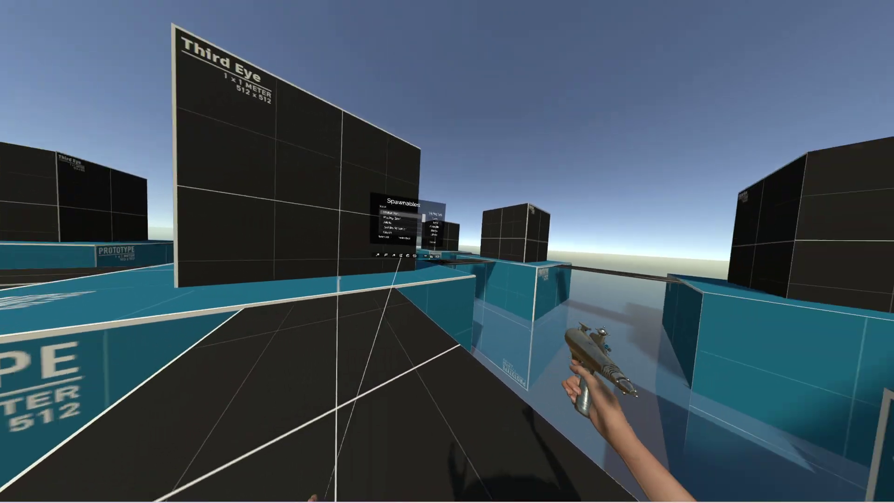
{"action": "left_click", "coordinate": [462, 241]}
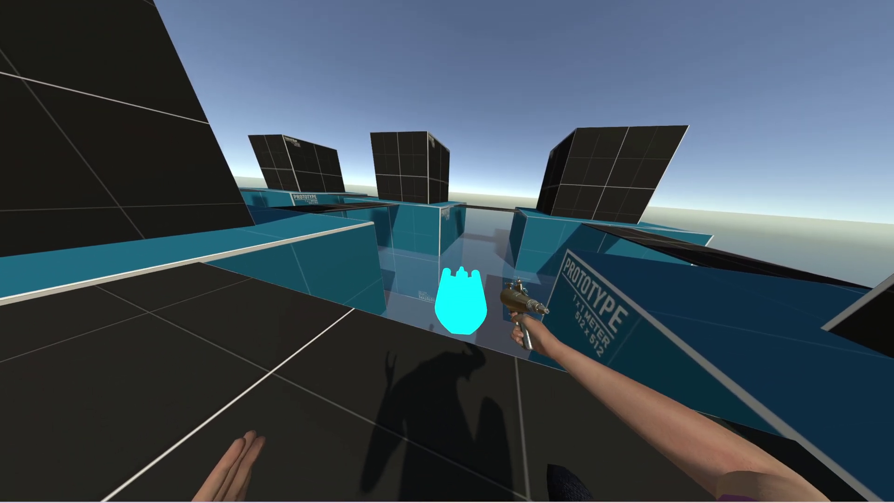